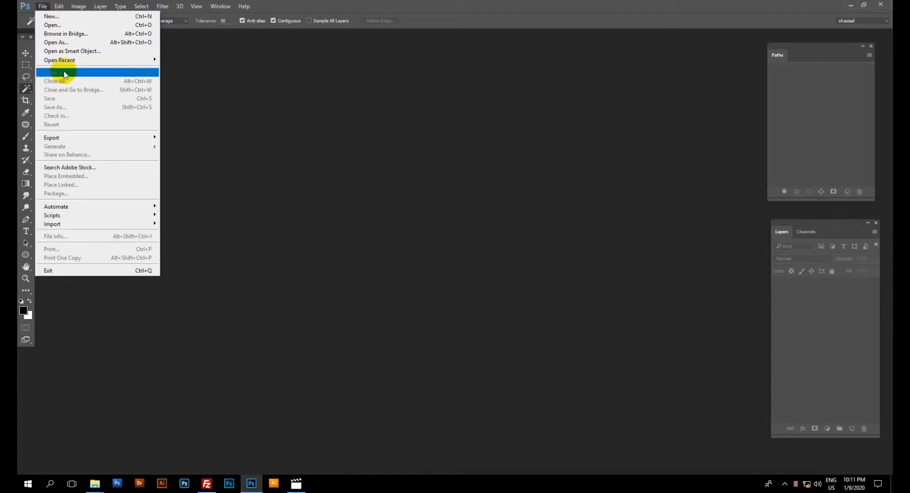
Open the image Classic hoodies & crews-2928 from the Work folder.
click(52, 25)
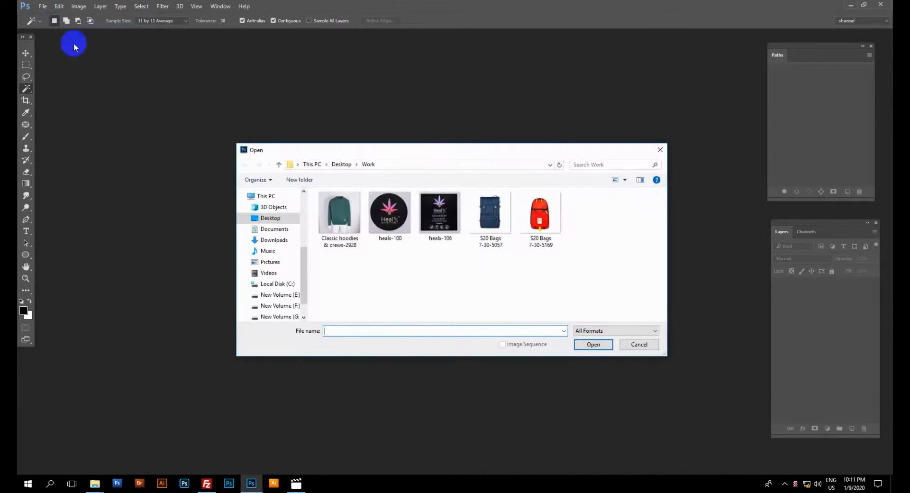
click(338, 221)
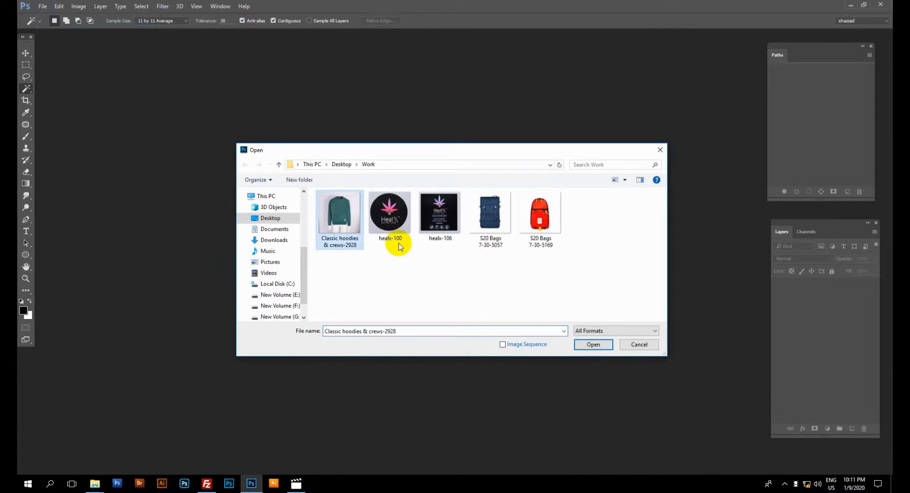
click(588, 346)
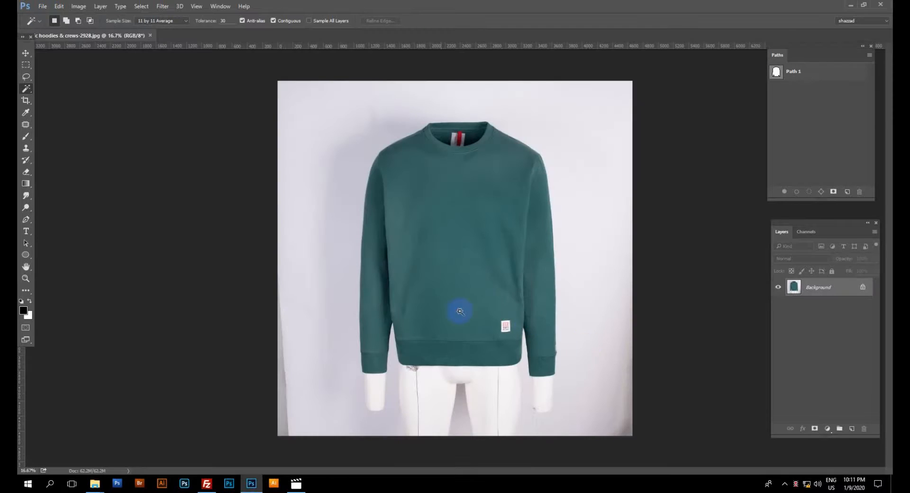
Select the green sweatshirt without the mannequin using the Quick Selection tool.
drag(26, 89, 51, 89)
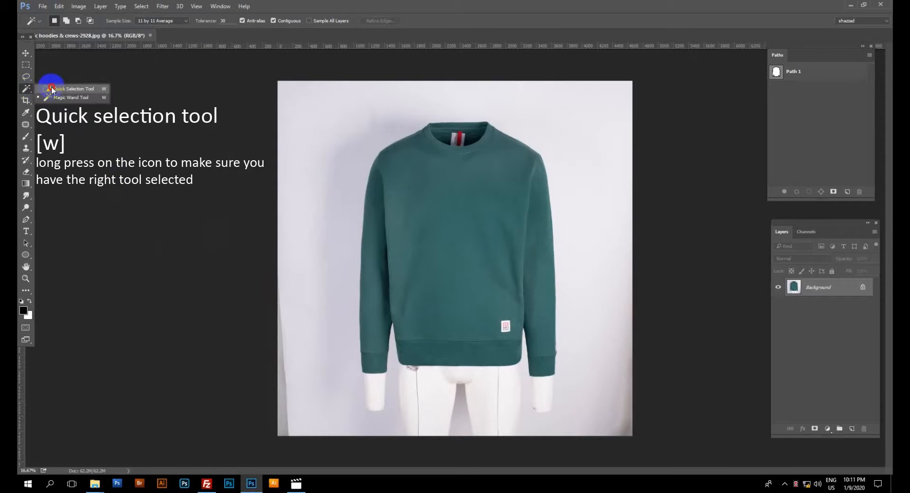
click(52, 89)
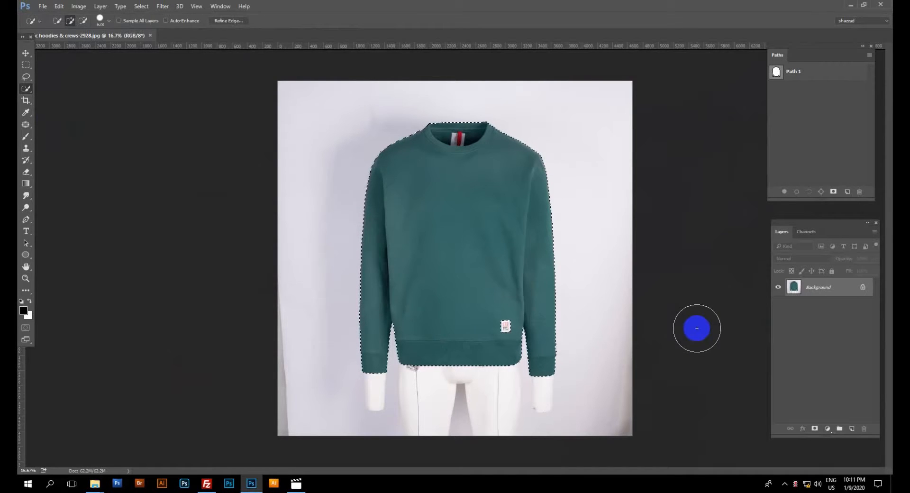
Feather the sweatshirt selection by 0.5 pixels.
ctrl+click(385, 297)
ctrl+click(386, 297)
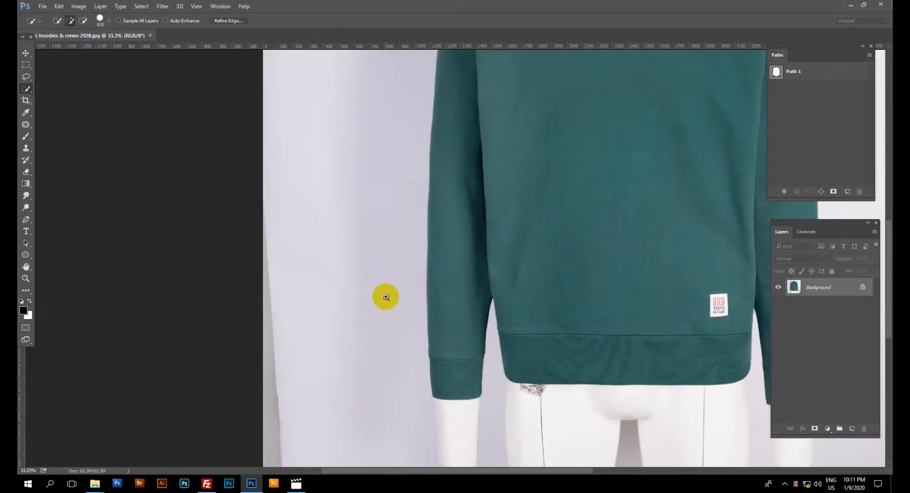
ctrl+click(385, 297)
ctrl+click(472, 278)
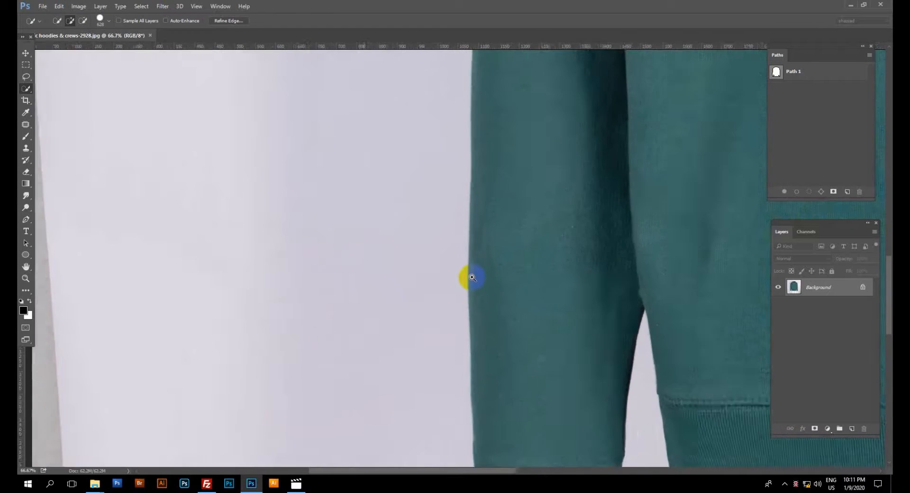
ctrl+click(472, 277)
ctrl+click(472, 277)
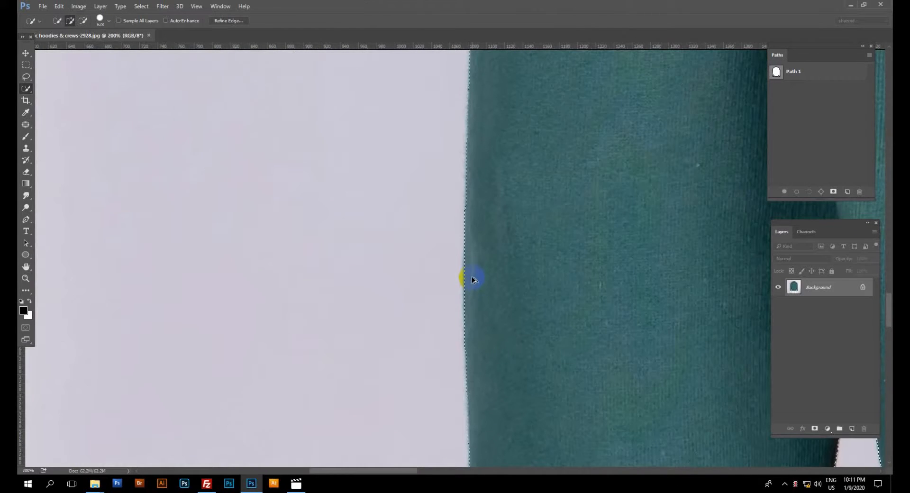
key(ctrl+alt+d)
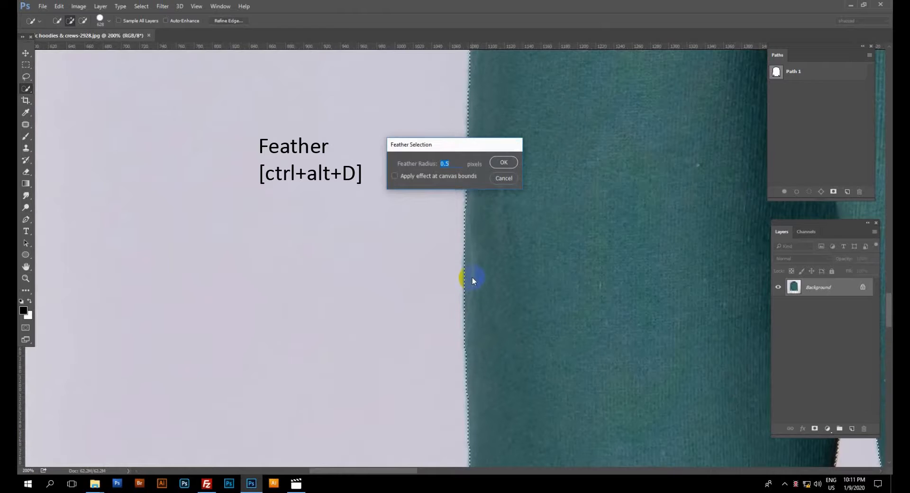
key(Return)
Copy the selected sweatshirt to a new layer and hide the Background layer.
key(ctrl+j)
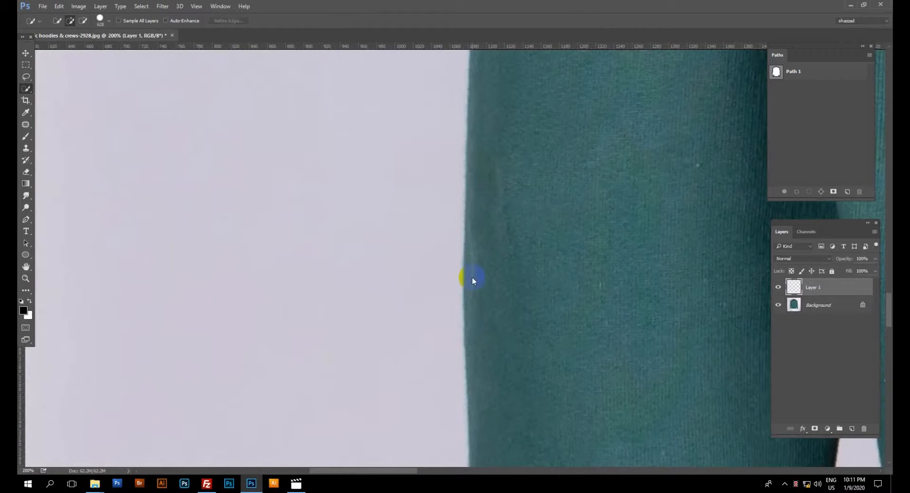
click(789, 311)
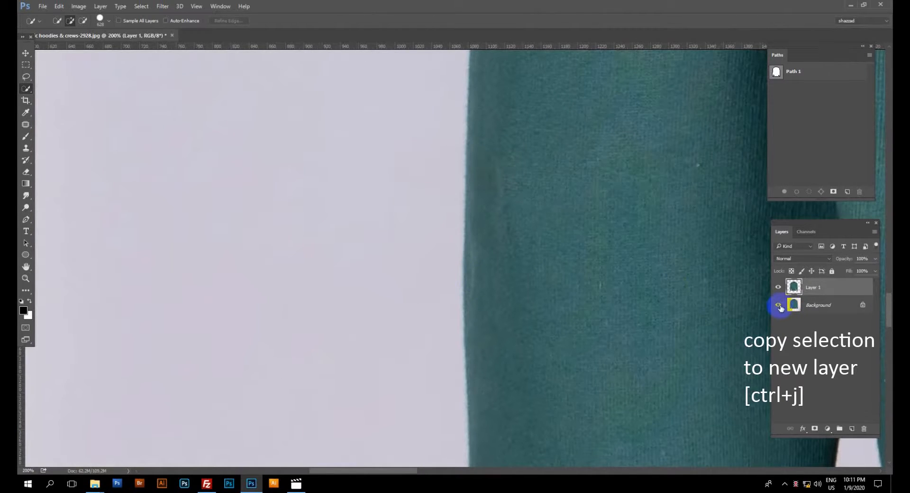
click(778, 306)
Draw a roughly circular Lasso selection around the missing label near the sweatshirt's hem.
scroll(727, 305, down, 3)
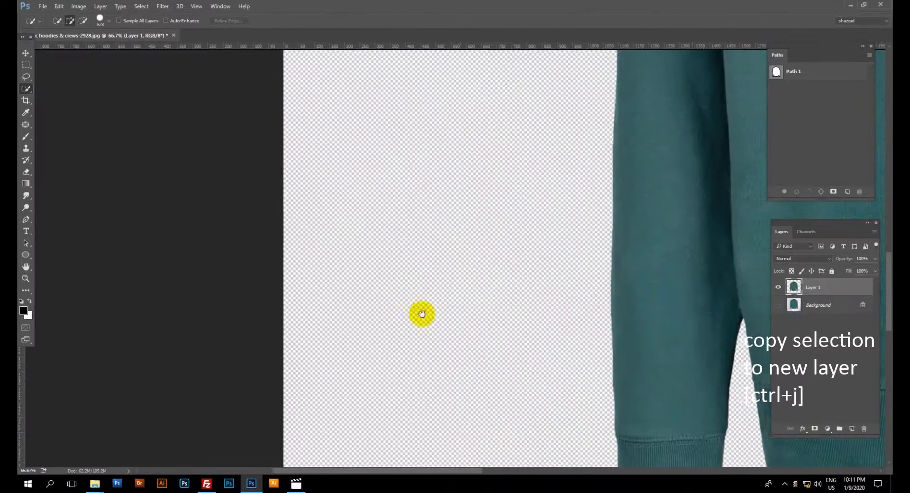
scroll(422, 314, right, 10)
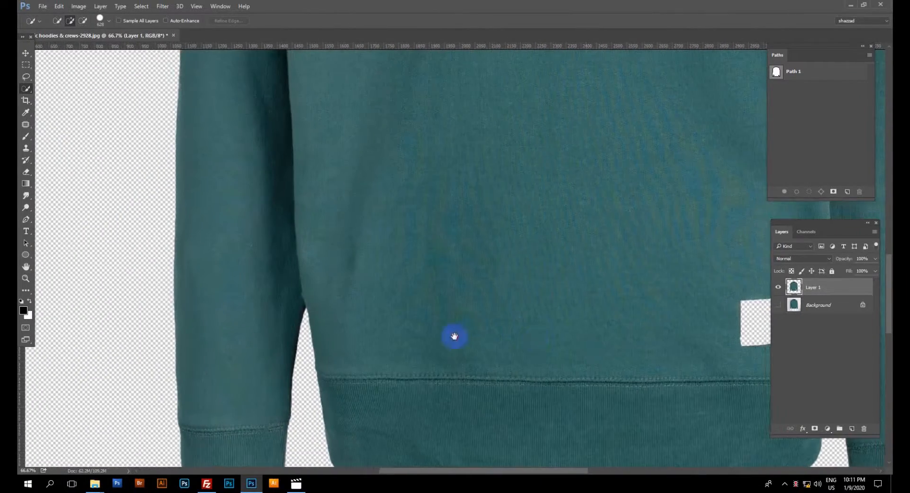
scroll(454, 336, right, 6)
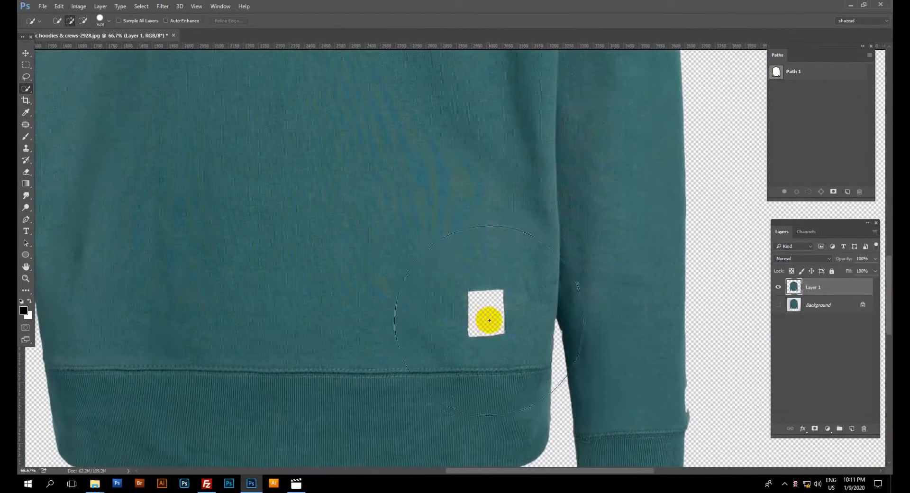
drag(499, 320, 411, 320)
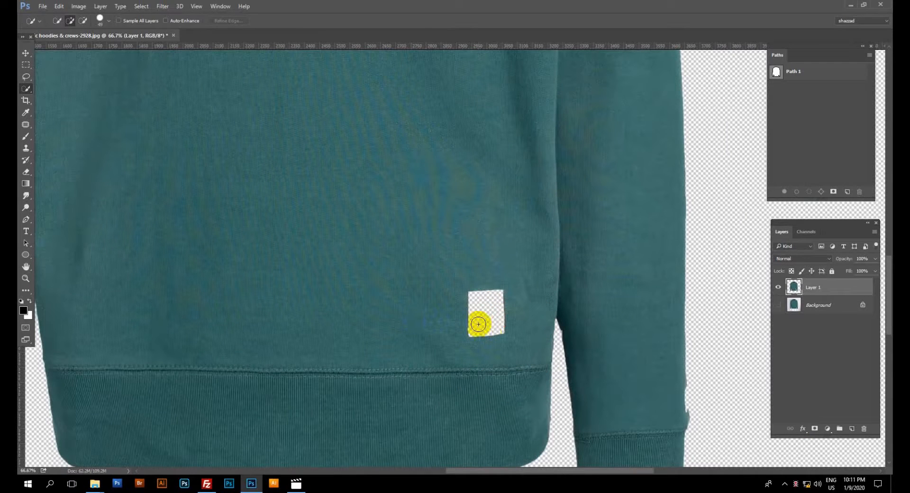
mouse_move(478, 324)
mouse_down()
mouse_move(494, 336)
mouse_move(501, 311)
mouse_move(475, 316)
mouse_up()
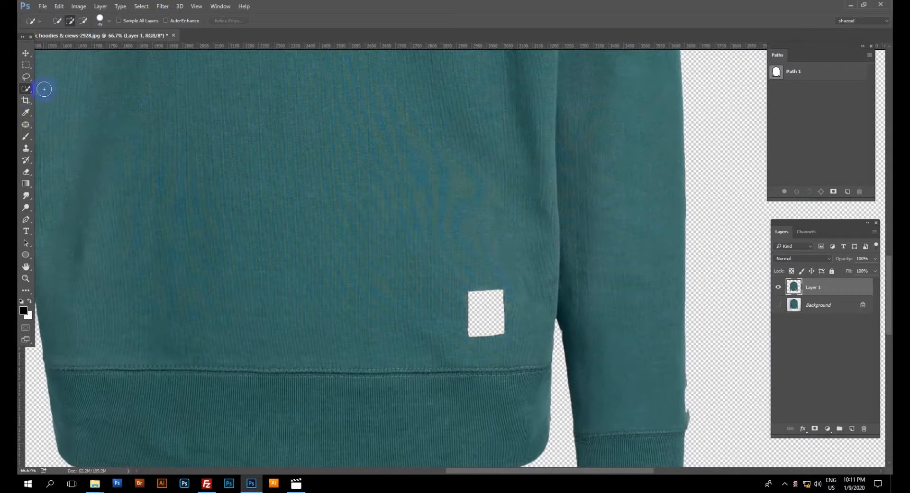
right_click(26, 77)
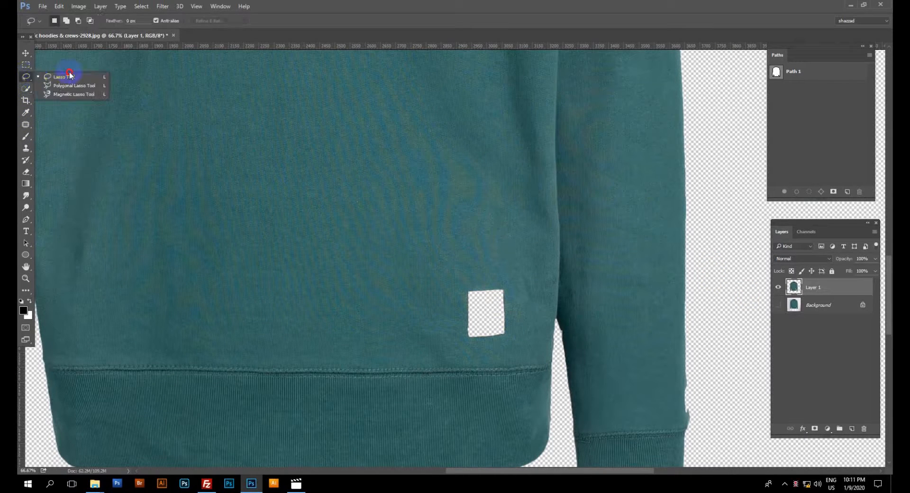
click(63, 77)
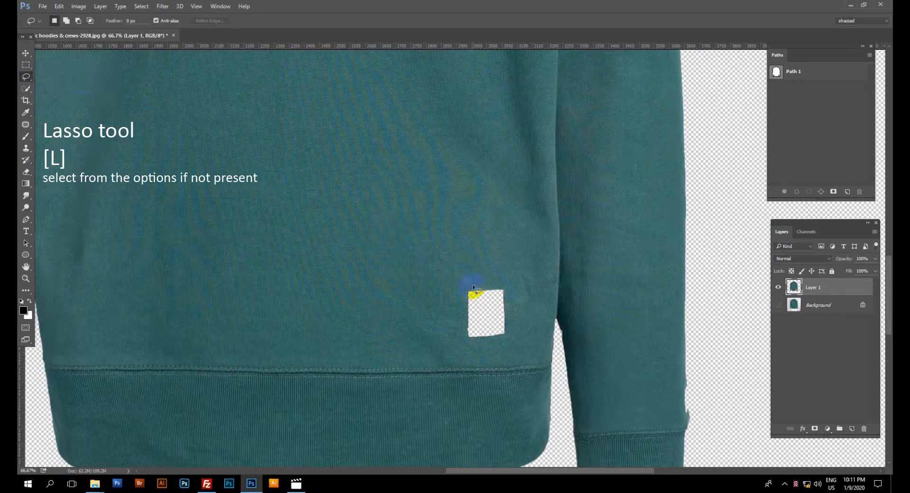
mouse_move(519, 284)
mouse_down()
mouse_move(488, 265)
mouse_move(448, 276)
mouse_move(433, 319)
mouse_up()
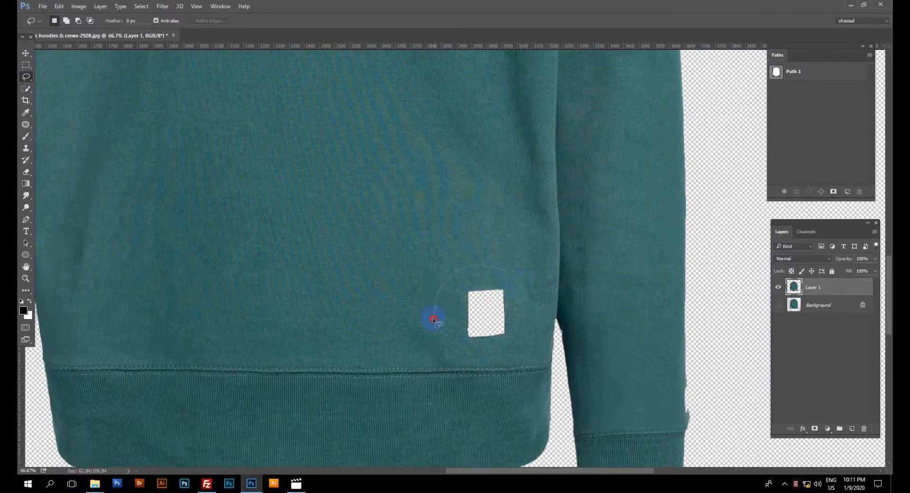
Copy the label area from the Background to a new layer and merge it with the sweatshirt cutout layer.
click(817, 306)
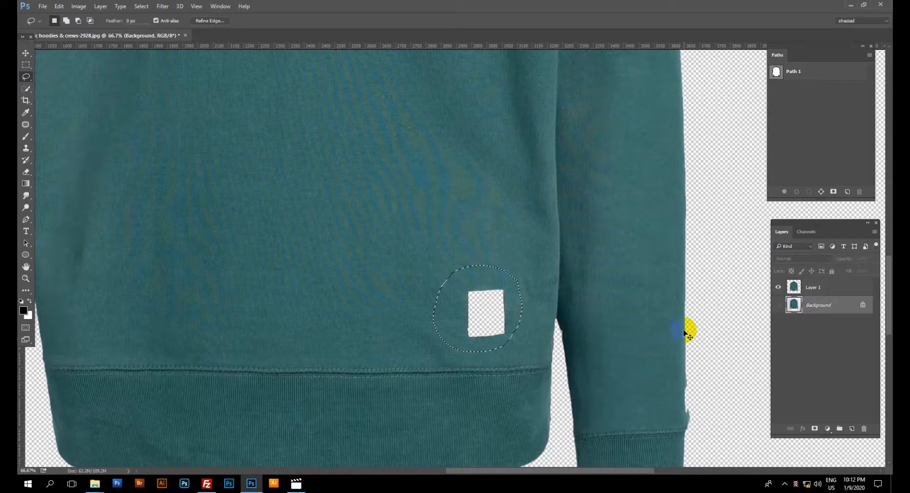
key(ctrl+j)
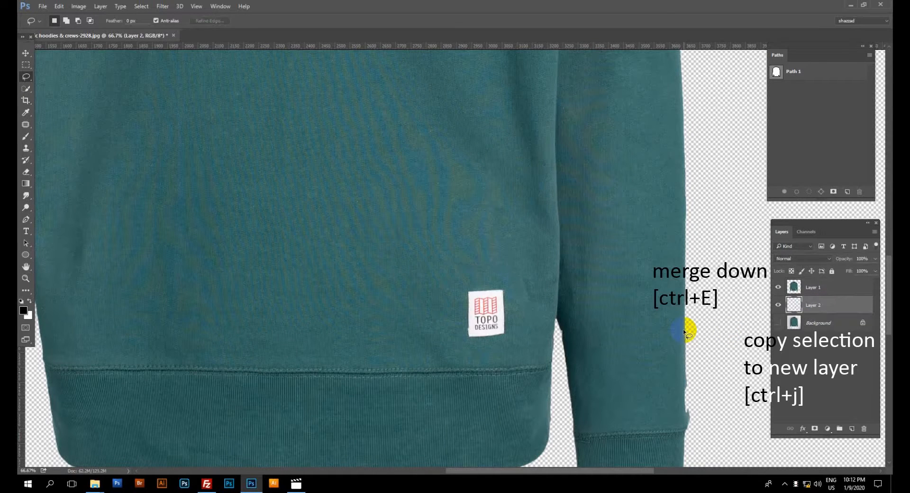
click(839, 289)
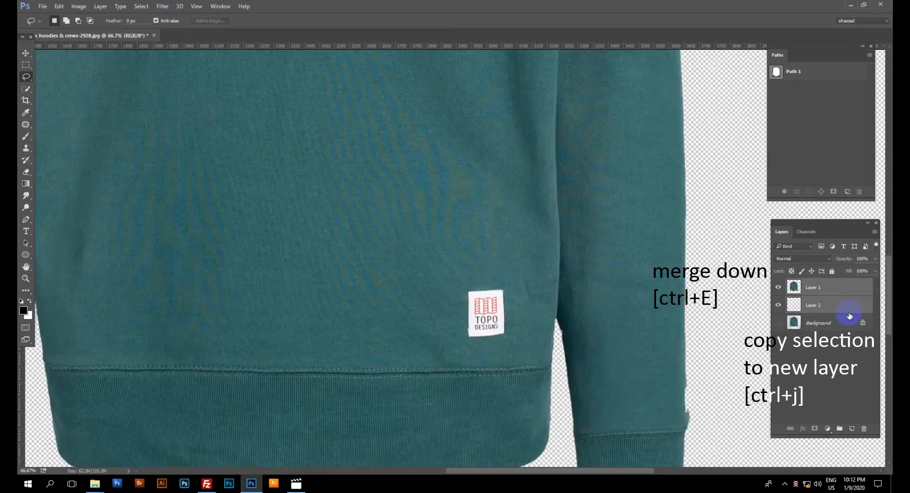
key(ctrl+e)
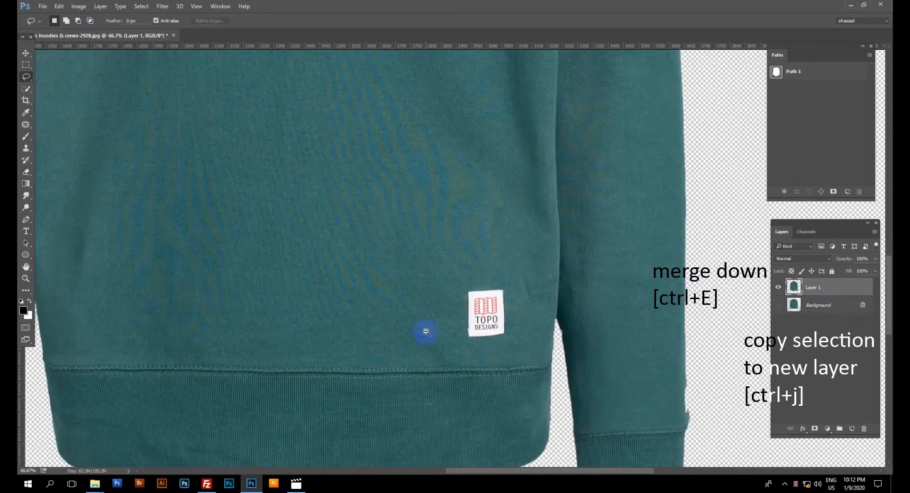
Add a Solid Color fill layer in gray #999999 directly above the Background layer.
alt+click(426, 332)
alt+click(425, 331)
drag(410, 302, 411, 301)
alt+click(411, 300)
alt+click(410, 301)
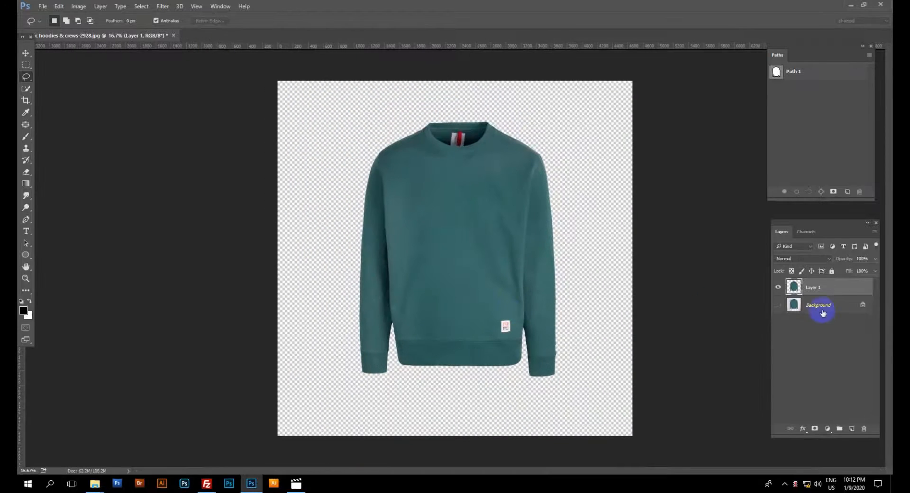
click(823, 313)
click(826, 427)
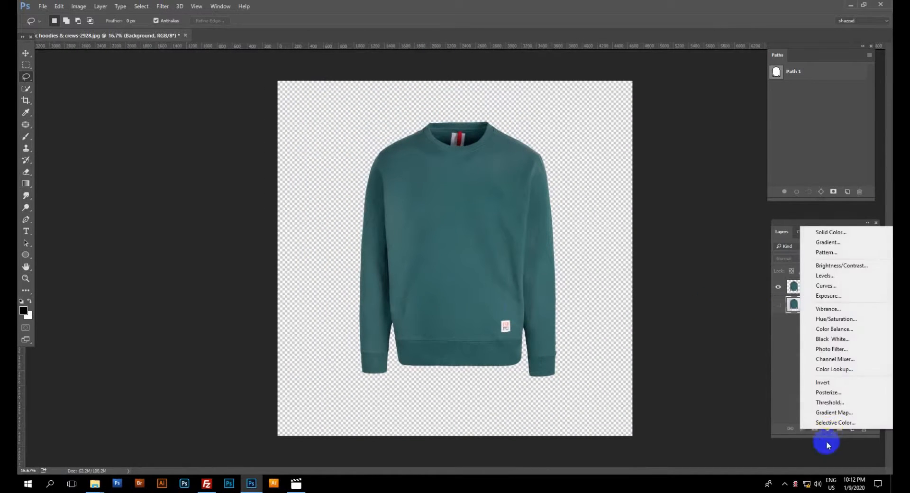
click(821, 233)
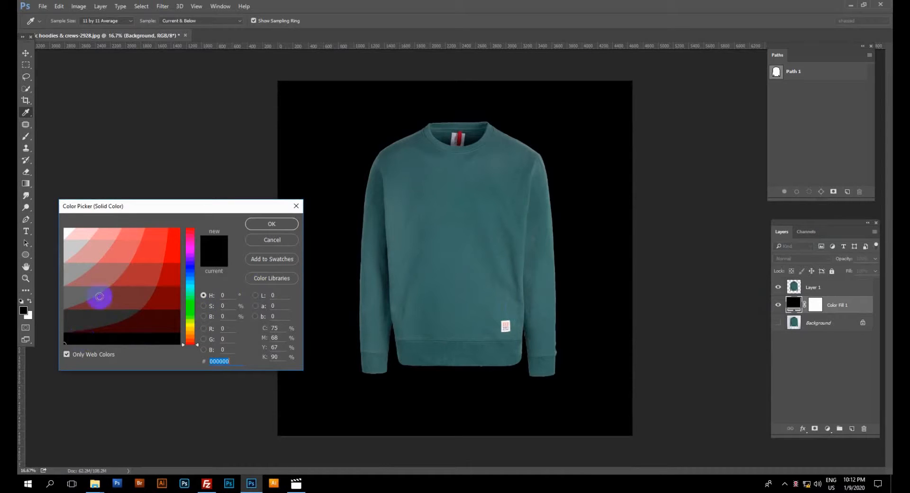
drag(81, 270, 61, 269)
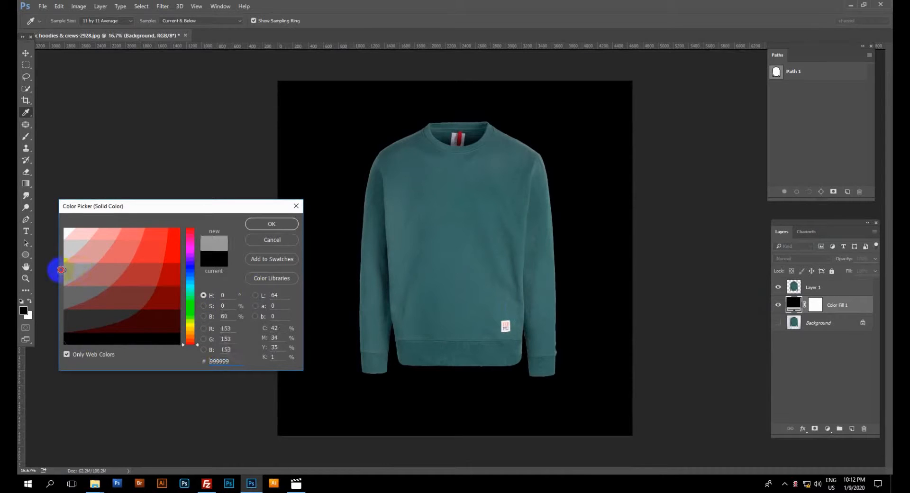
click(264, 225)
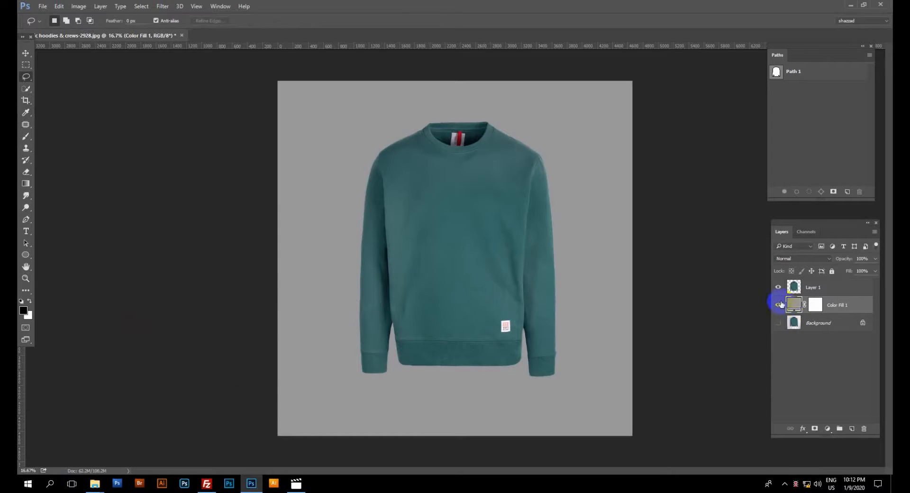
Toggle the gray fill layer's visibility to compare the sweatshirt cutout on gray and on transparency.
click(778, 305)
click(778, 305)
click(778, 305)
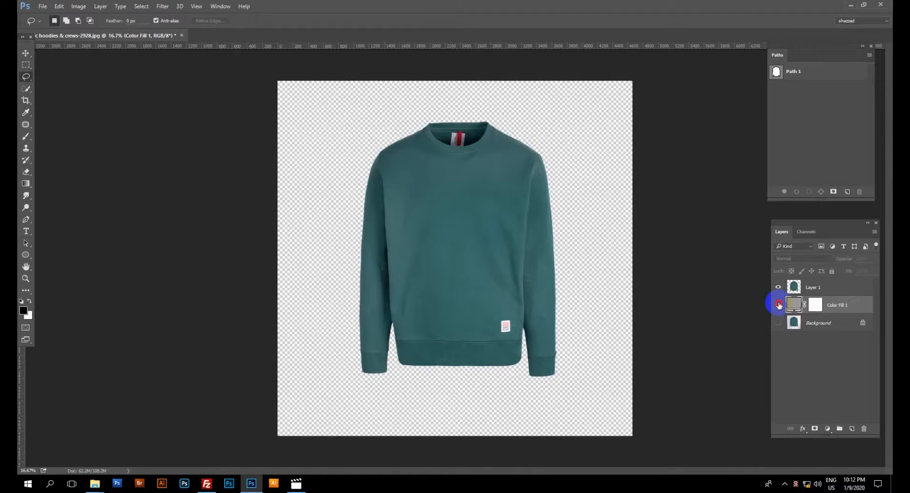
click(778, 305)
click(777, 305)
click(777, 305)
click(777, 305)
click(778, 305)
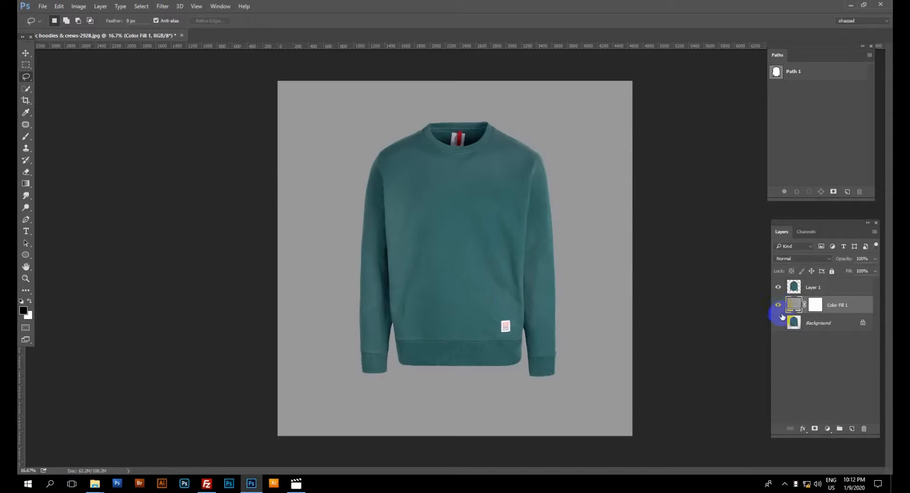
Group the sweatshirt cutout and gray fill layers, and show only the Background layer by hiding the group.
shift+click(842, 290)
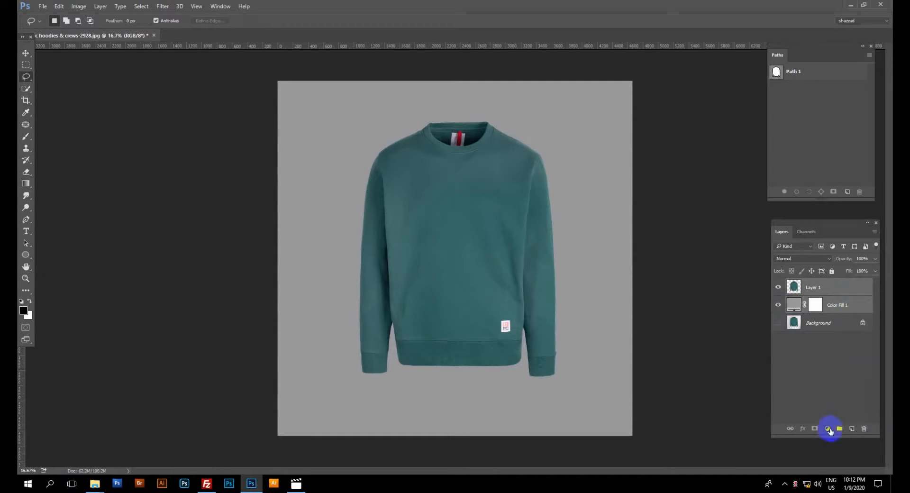
click(839, 429)
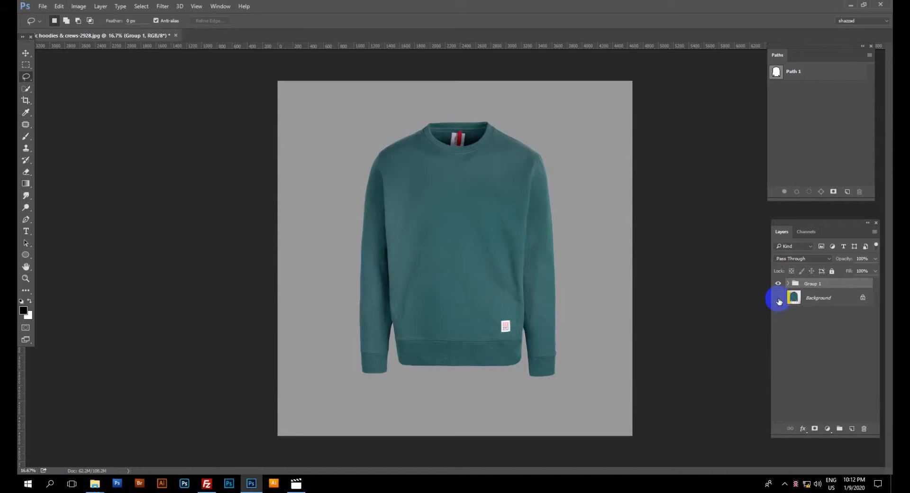
click(778, 283)
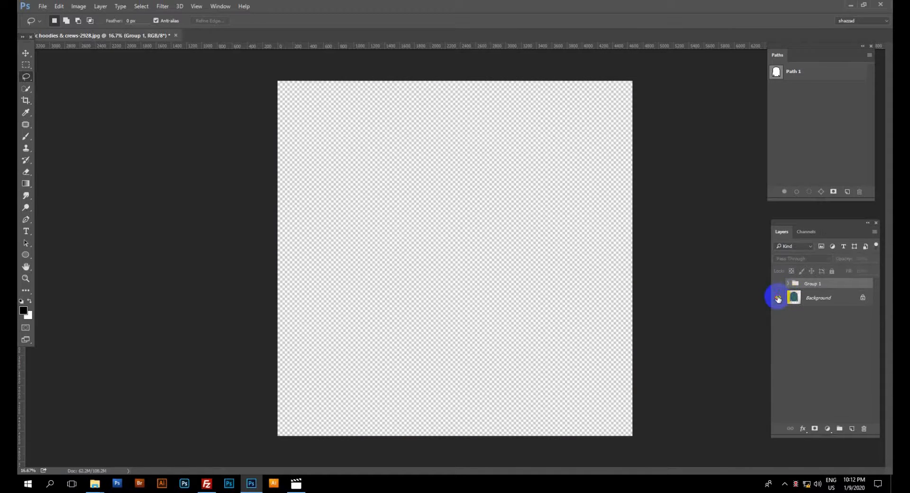
click(777, 297)
Select the backdrop around the sweatshirt on the Background layer using the Magic Wand with a tolerance of 40.
click(431, 319)
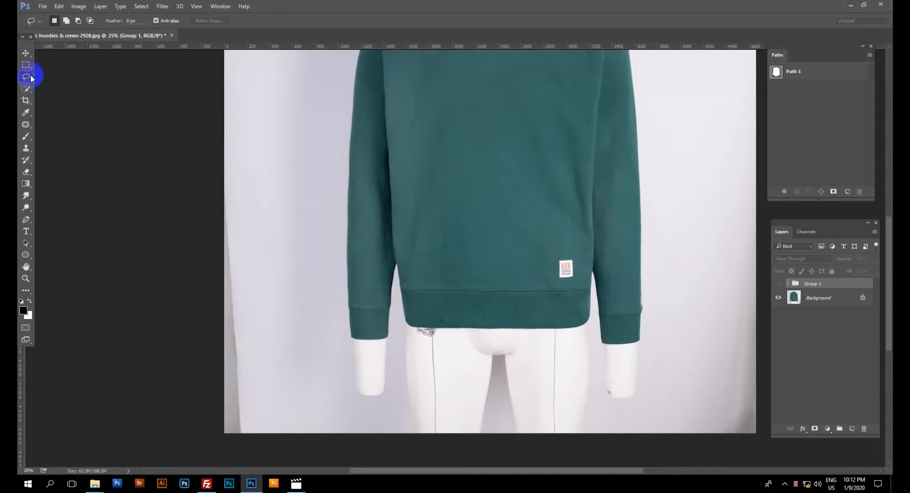
click(27, 88)
click(59, 99)
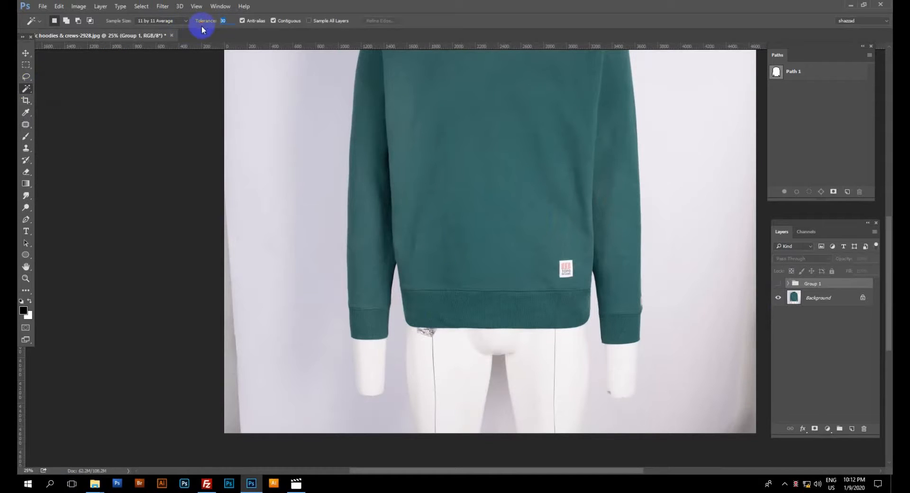
text(40)
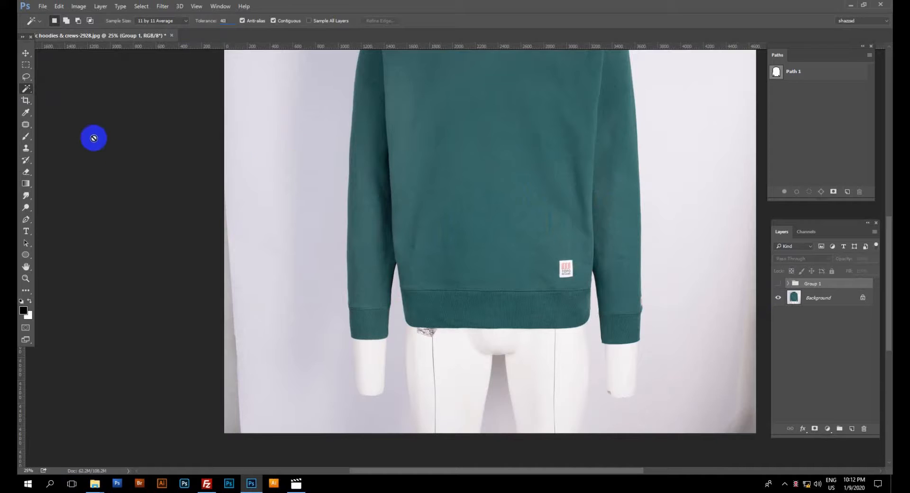
click(817, 299)
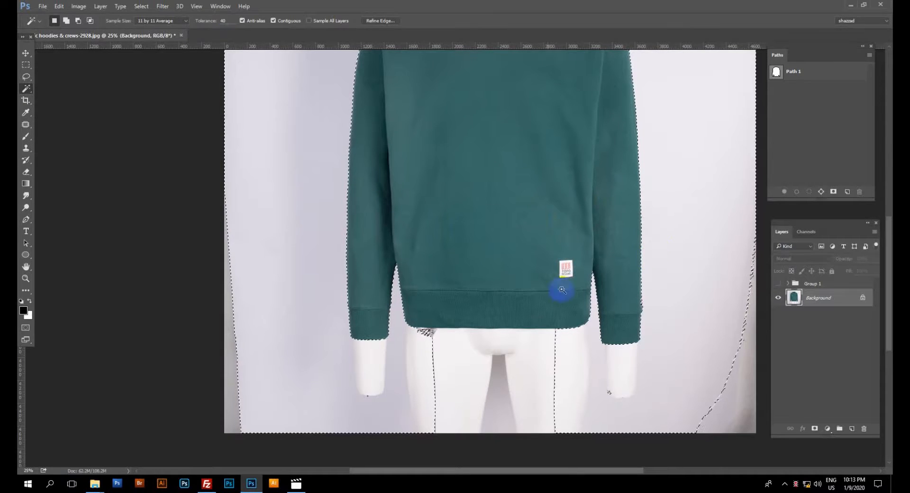
ctrl+click(407, 342)
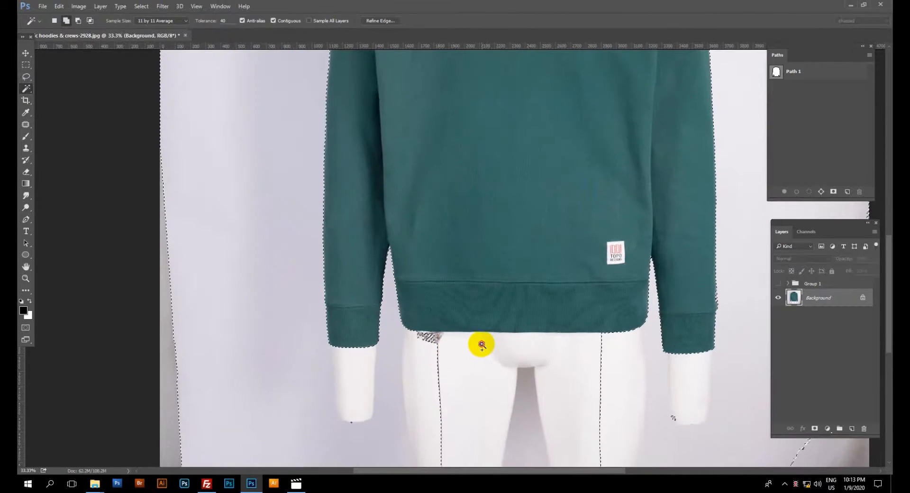
Examine the selection edge along the sweatshirt's hem, cuffs, sleeves and neckline, including the foil patch under the hem.
ctrl+click(500, 345)
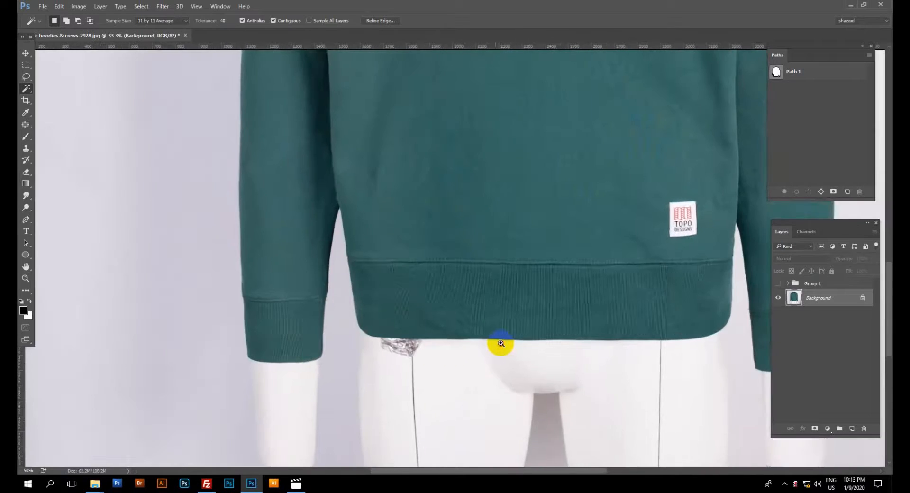
ctrl+click(499, 345)
ctrl+click(500, 345)
drag(416, 336, 483, 320)
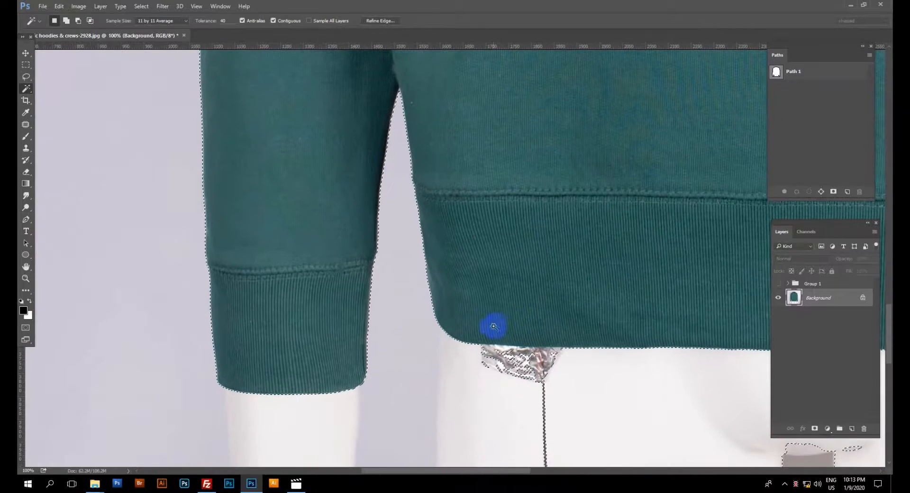
alt+click(476, 320)
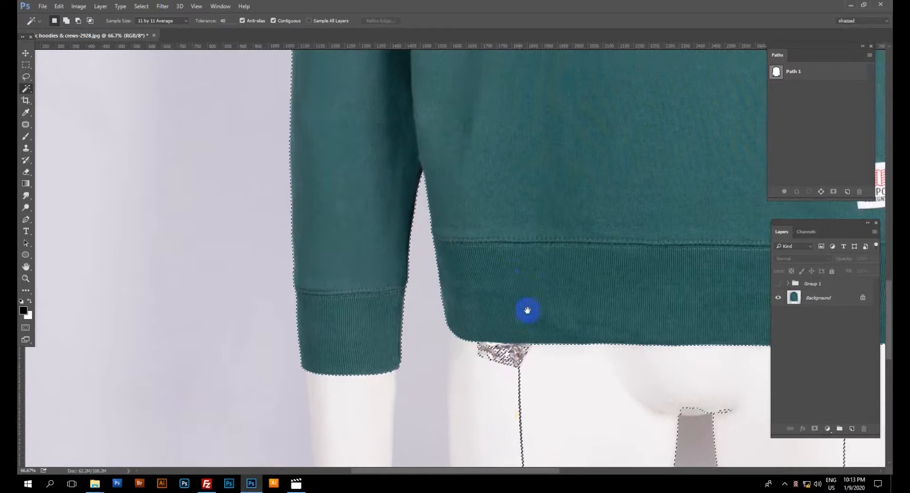
drag(530, 250, 509, 340)
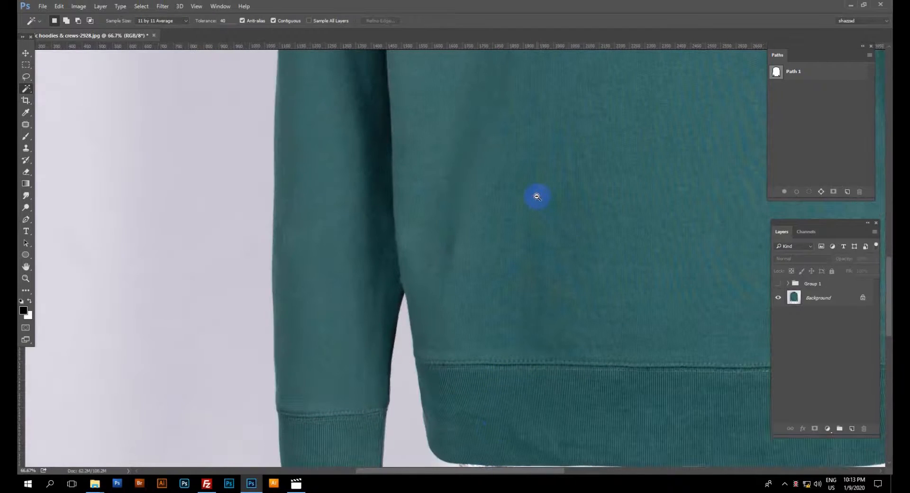
alt+click(537, 196)
alt+click(534, 197)
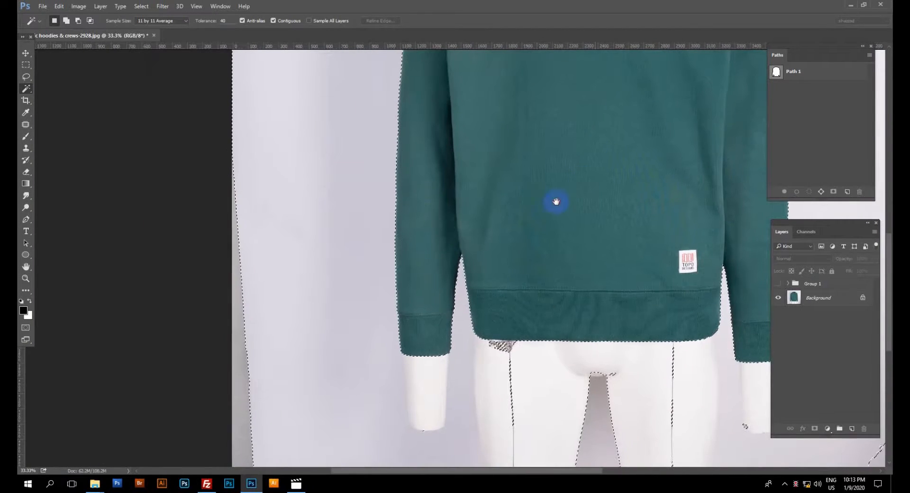
drag(555, 201, 410, 360)
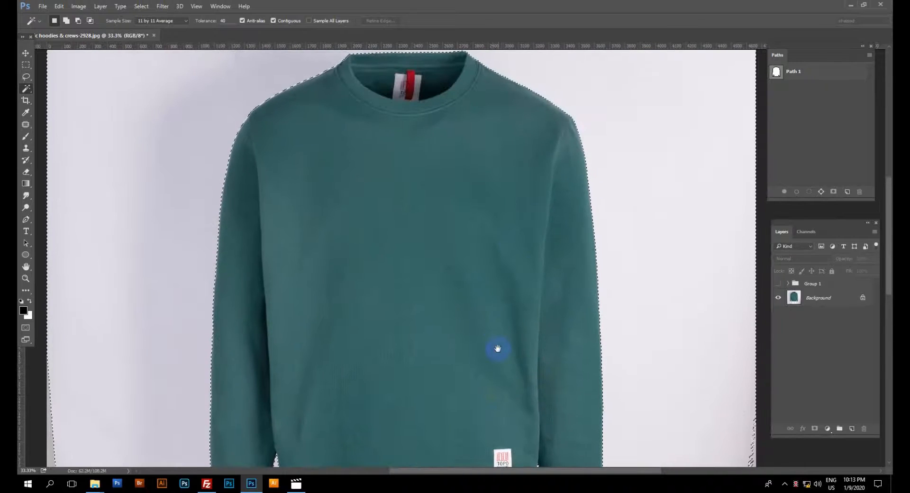
drag(497, 348, 557, 121)
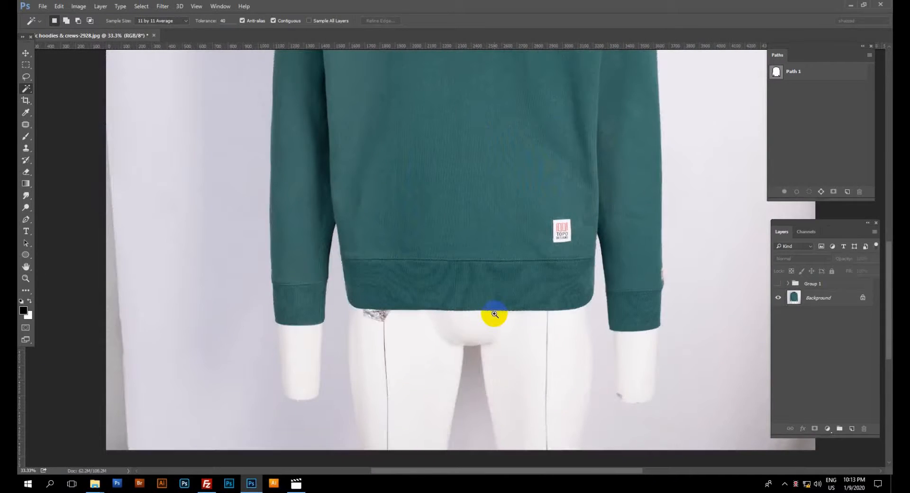
click(494, 314)
click(321, 354)
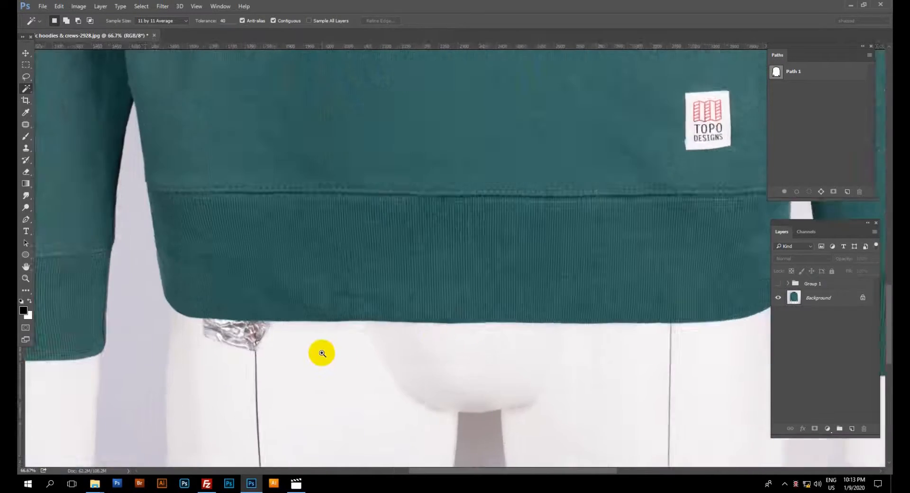
click(265, 336)
click(253, 332)
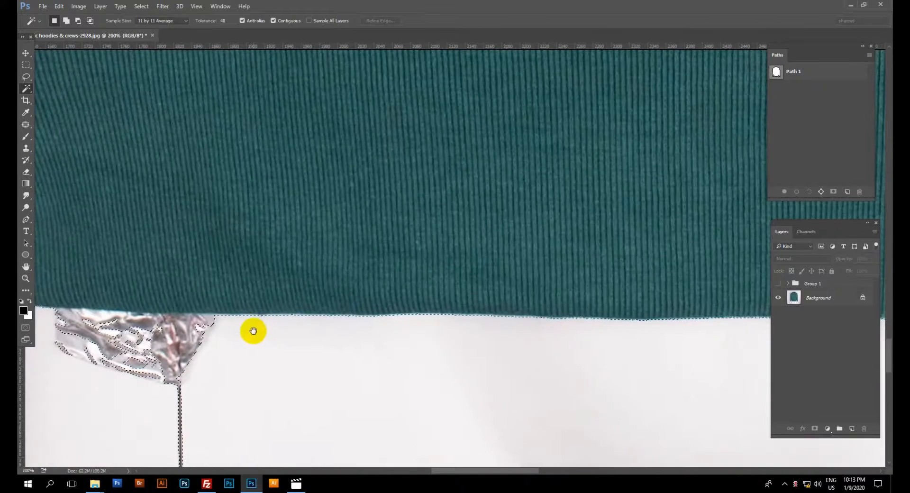
drag(253, 331, 385, 303)
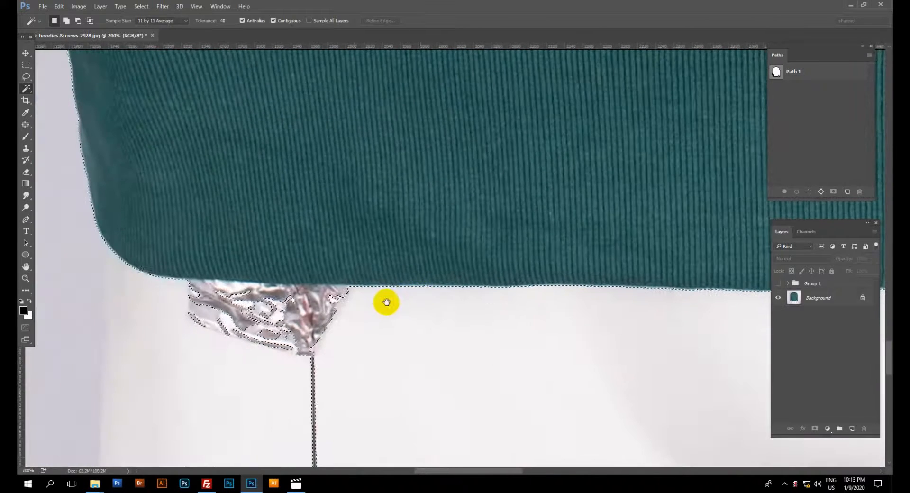
Add the foil patch under the sweatshirt's hem to the selection with the Lasso tool.
click(26, 76)
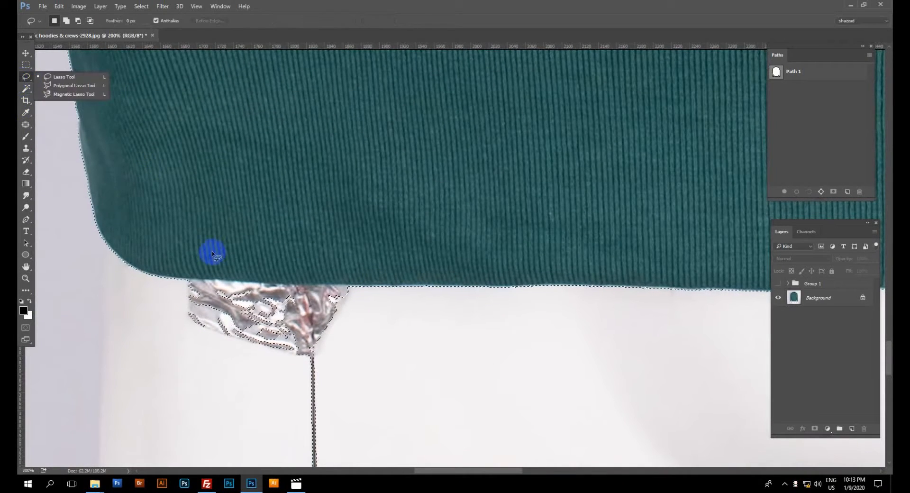
click(59, 78)
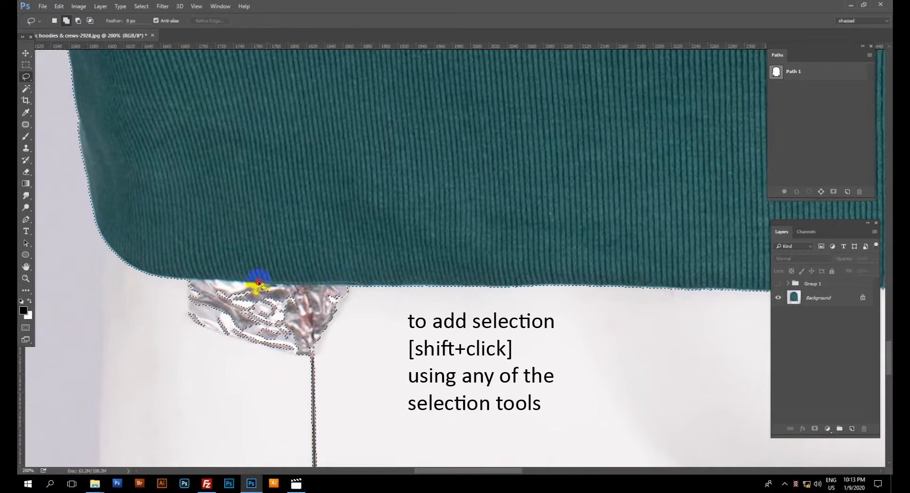
mouse_move(198, 283)
mouse_down()
mouse_move(161, 297)
mouse_move(185, 383)
mouse_move(361, 341)
mouse_move(366, 305)
mouse_move(410, 288)
mouse_move(374, 292)
mouse_move(416, 289)
mouse_move(358, 285)
mouse_move(380, 315)
mouse_up()
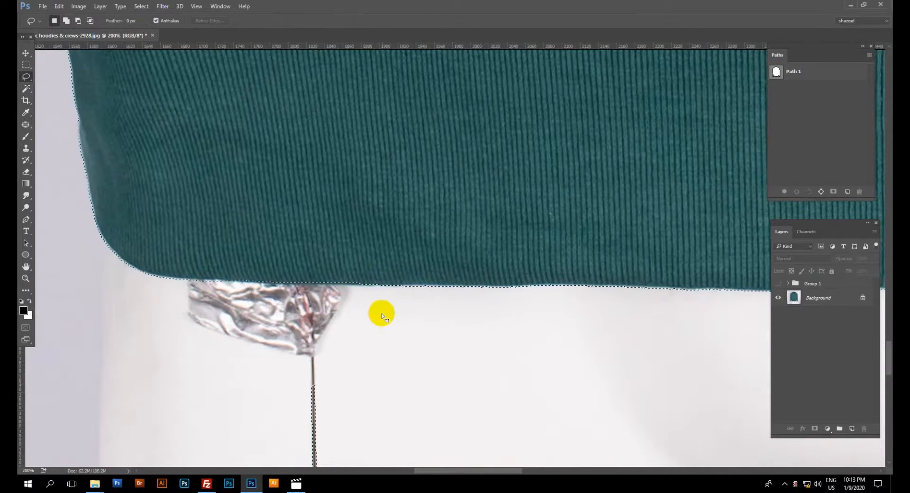
Add the leg seams, the gap between the legs and the spots on the mannequin's wrists to the selection with the Lasso tool.
key(ctrl+d)
alt+click(381, 315)
drag(591, 356, 388, 306)
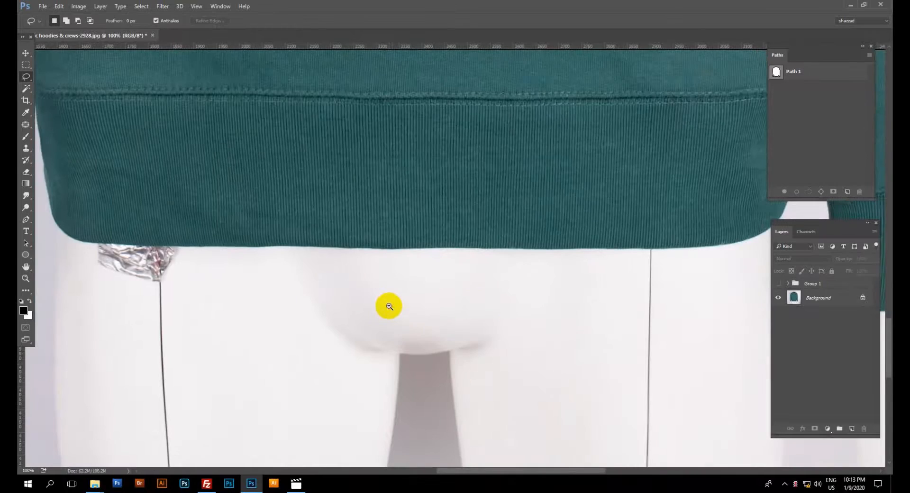
alt+click(388, 306)
alt+click(388, 306)
alt+click(408, 330)
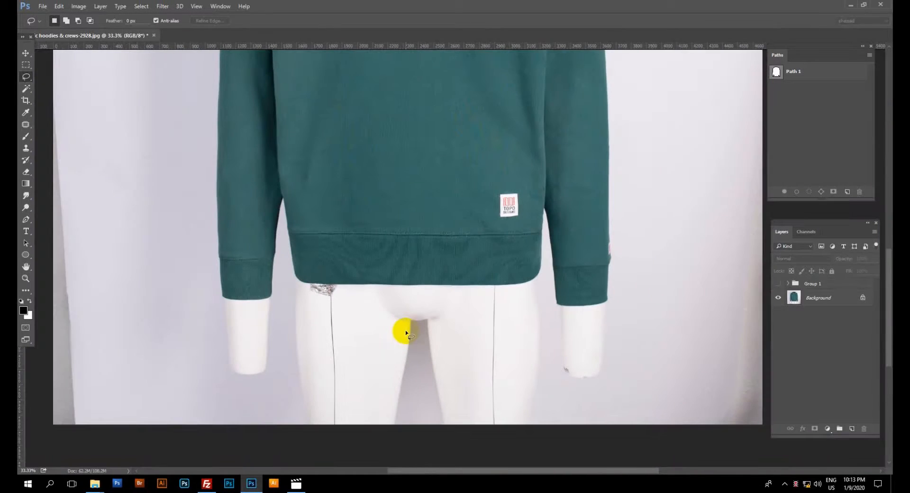
key(ctrl+z)
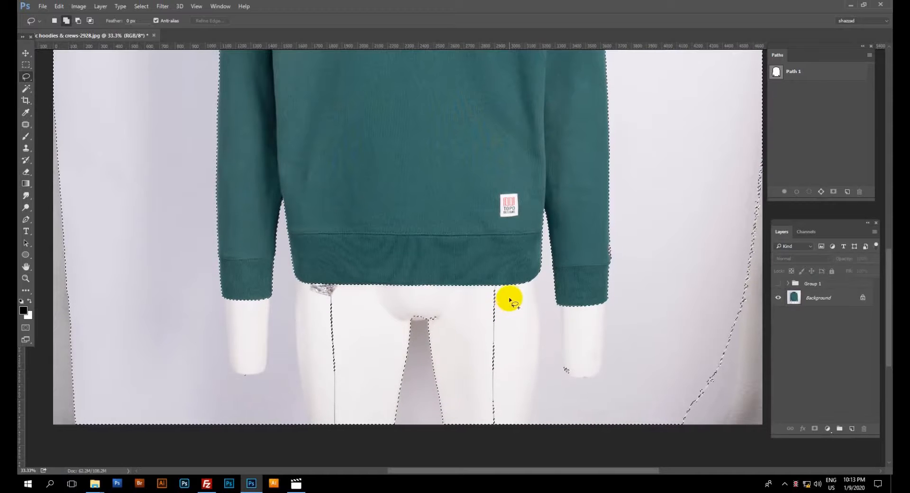
mouse_move(510, 294)
mouse_down()
mouse_move(384, 301)
mouse_move(344, 288)
mouse_move(312, 294)
mouse_move(270, 348)
mouse_move(301, 436)
mouse_move(359, 463)
mouse_move(487, 455)
mouse_move(532, 346)
mouse_up()
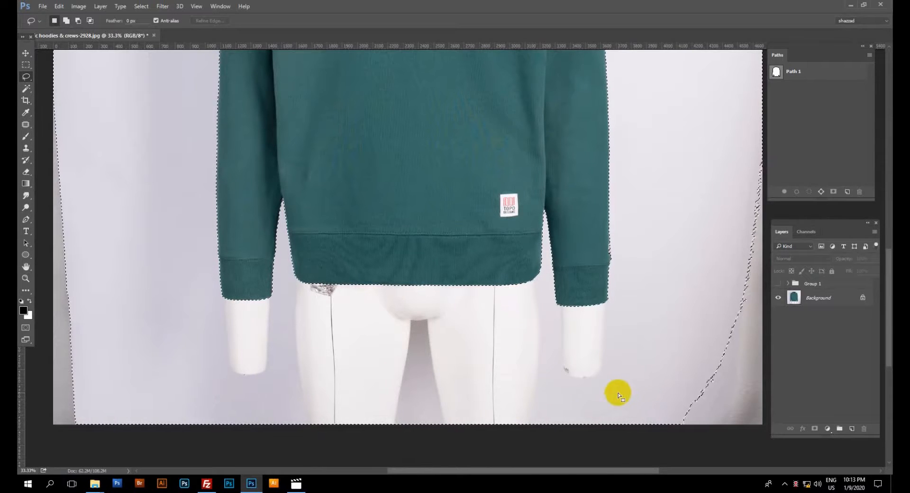
drag(255, 353, 248, 388)
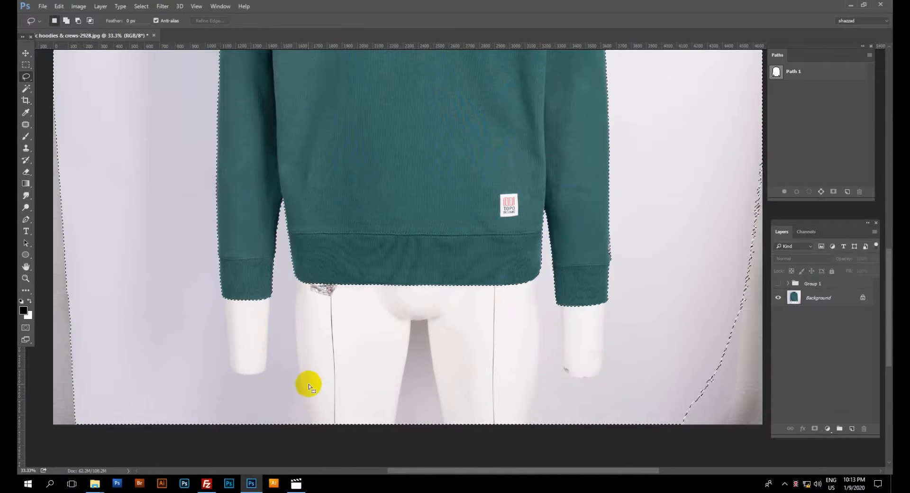
alt+click(305, 384)
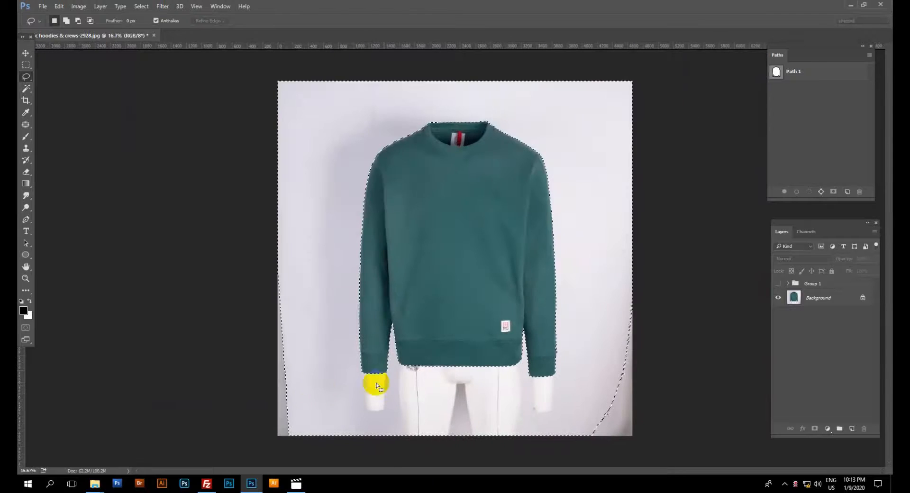
Add the unselected strips along both side edges of the photo, and invert the selection to target the sweatshirt.
mouse_move(638, 279)
mouse_down()
mouse_move(542, 425)
mouse_move(680, 436)
mouse_up()
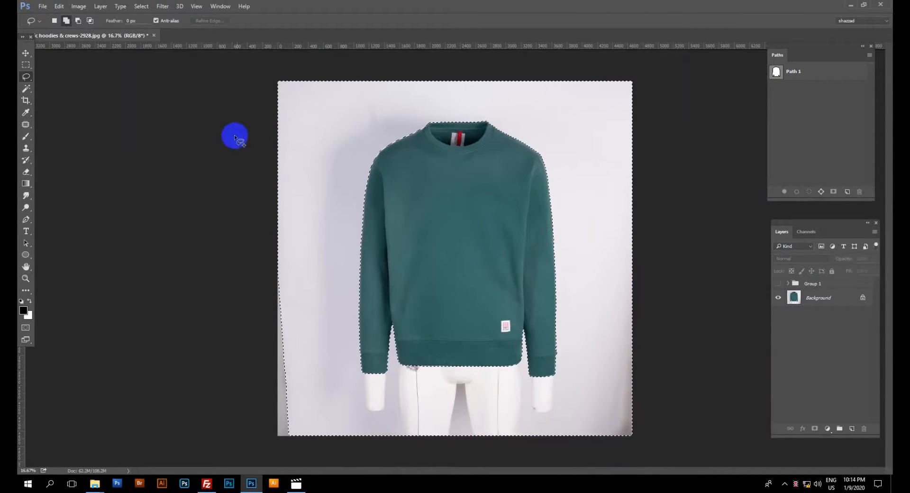
mouse_move(287, 111)
mouse_down()
mouse_move(316, 408)
mouse_move(240, 371)
mouse_up()
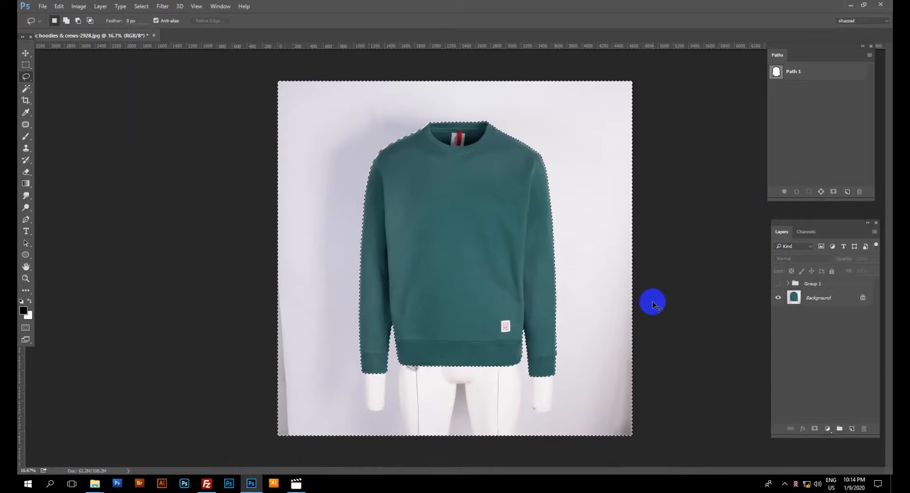
key(ctrl+shift+i)
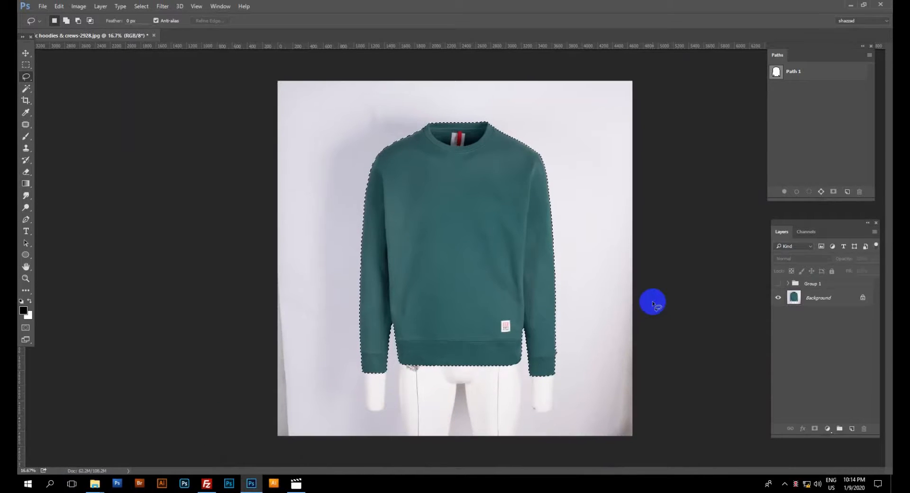
Check the selection edge along the sleeve up close and expand the sweatshirt selection by 3 pixels.
scroll(456, 313, up, 6)
scroll(474, 320, up, 5)
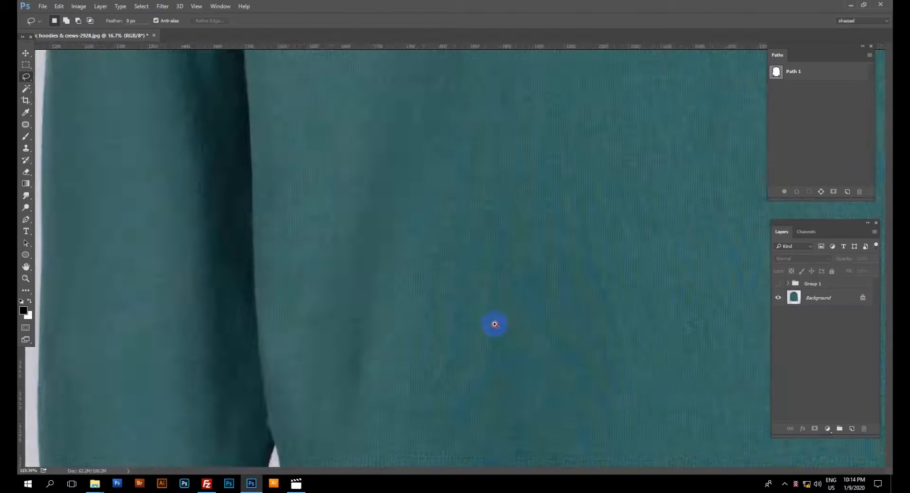
scroll(495, 322, down, 8)
scroll(467, 331, up, 15)
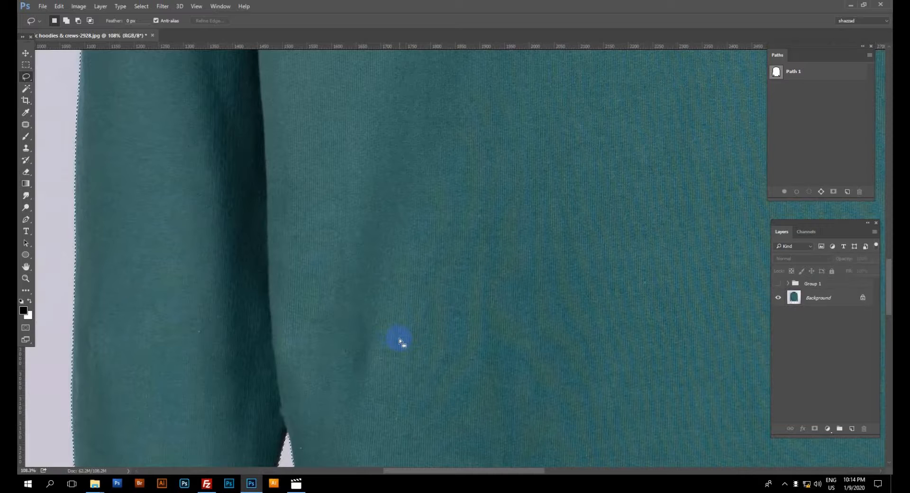
ctrl+click(193, 267)
drag(304, 281, 332, 296)
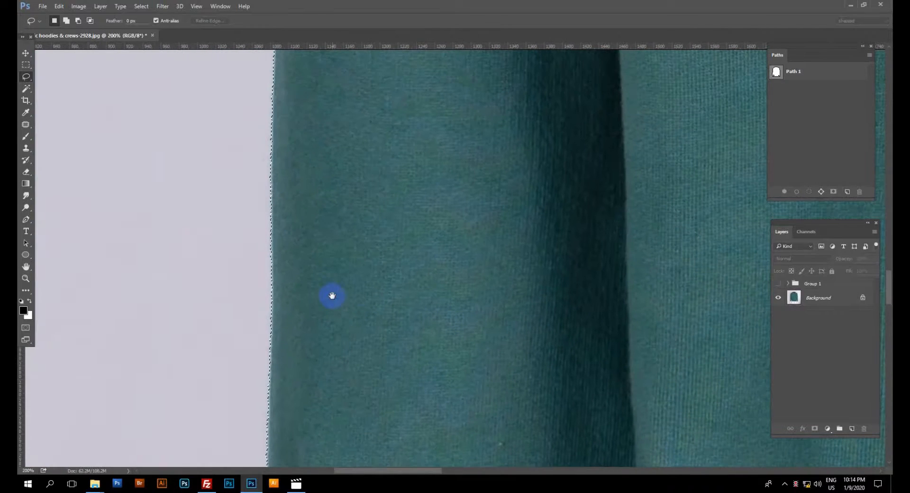
click(142, 7)
click(164, 126)
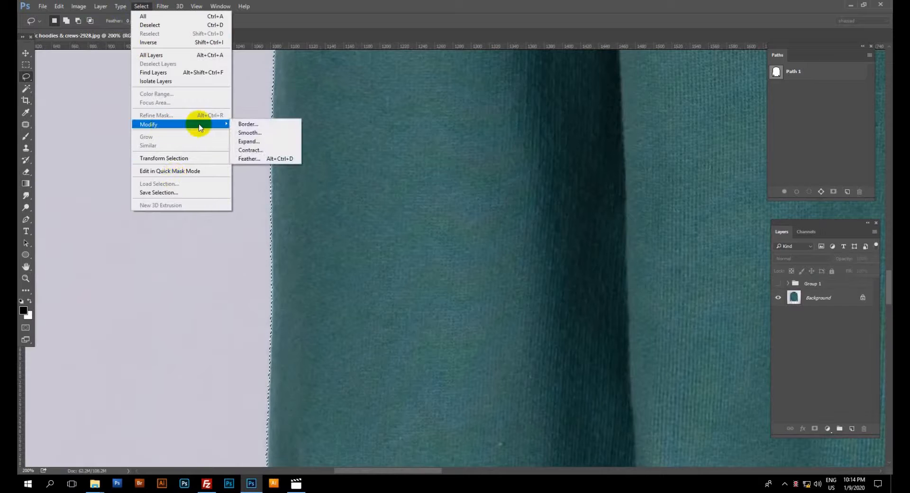
click(249, 141)
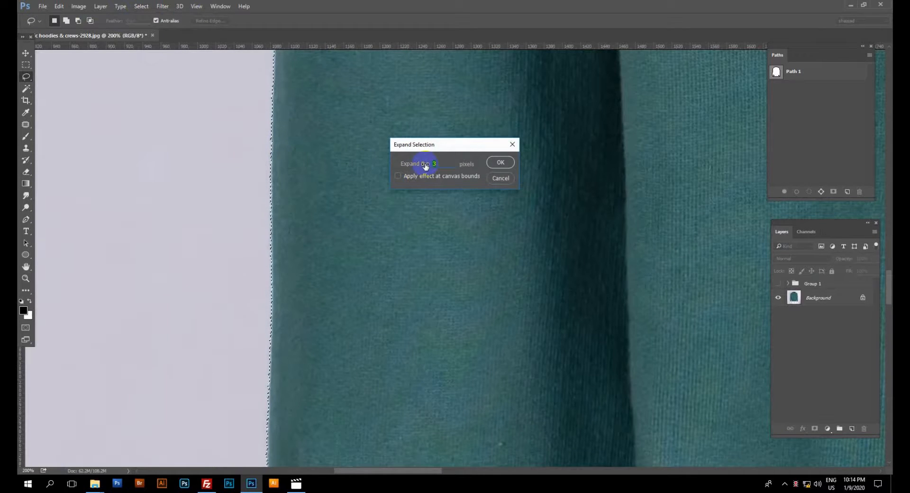
click(500, 162)
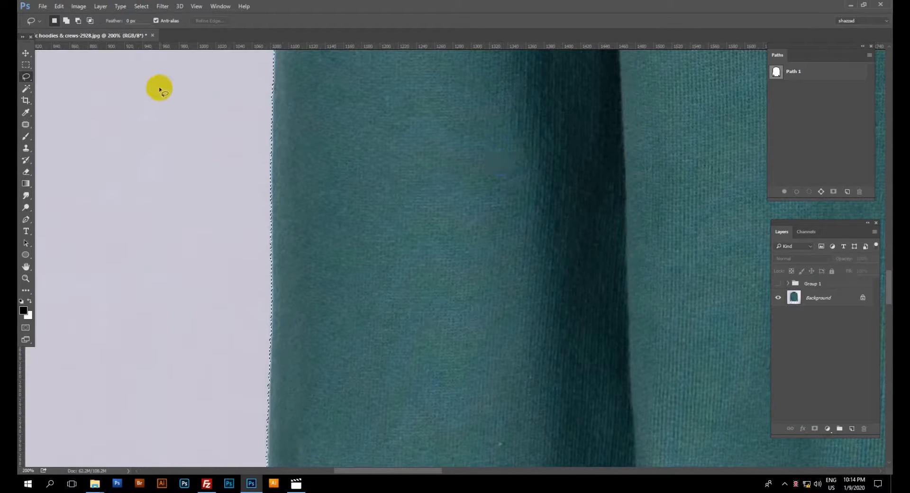
Contract the sweatshirt selection by 2 pixels.
click(141, 6)
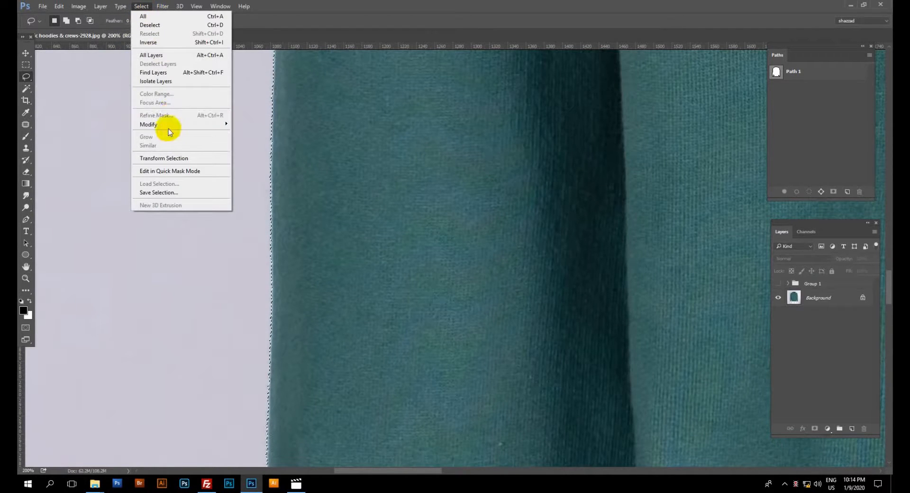
mouse_move(171, 125)
click(254, 150)
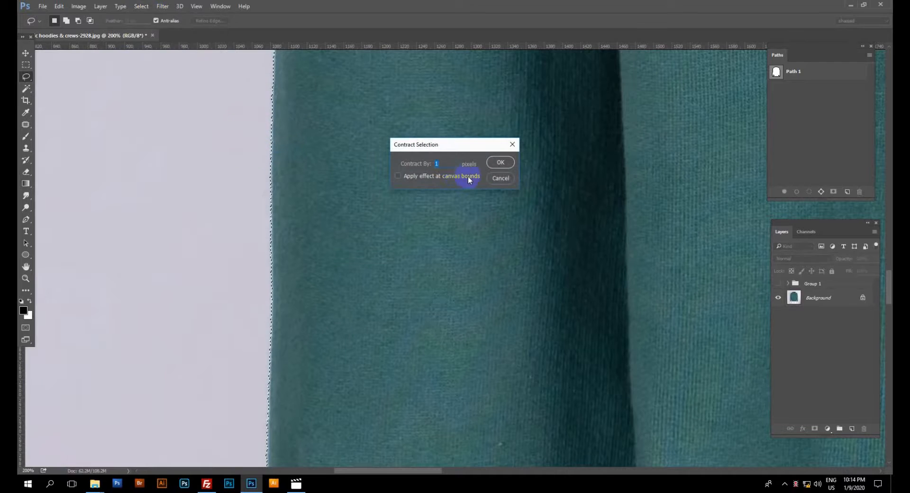
text(2)
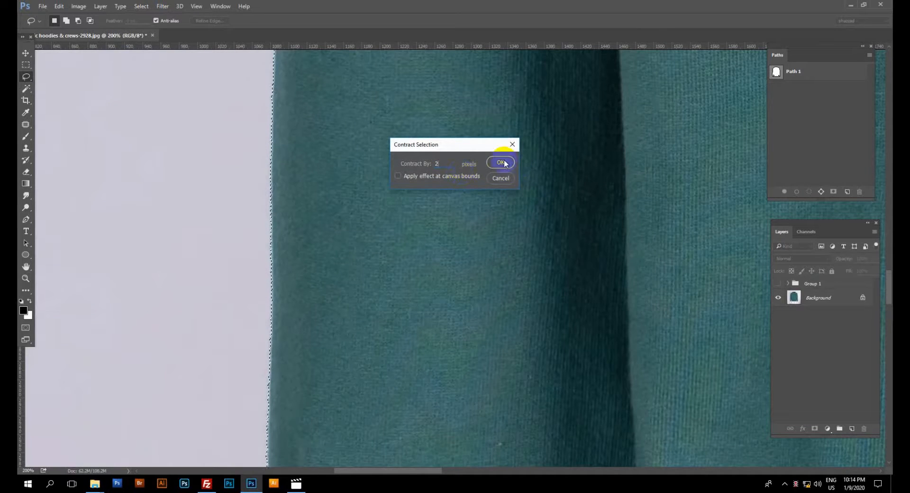
click(500, 162)
Feather the sweatshirt selection by 0.5 pixels and copy the selected sweatshirt onto a new layer.
alt+click(391, 231)
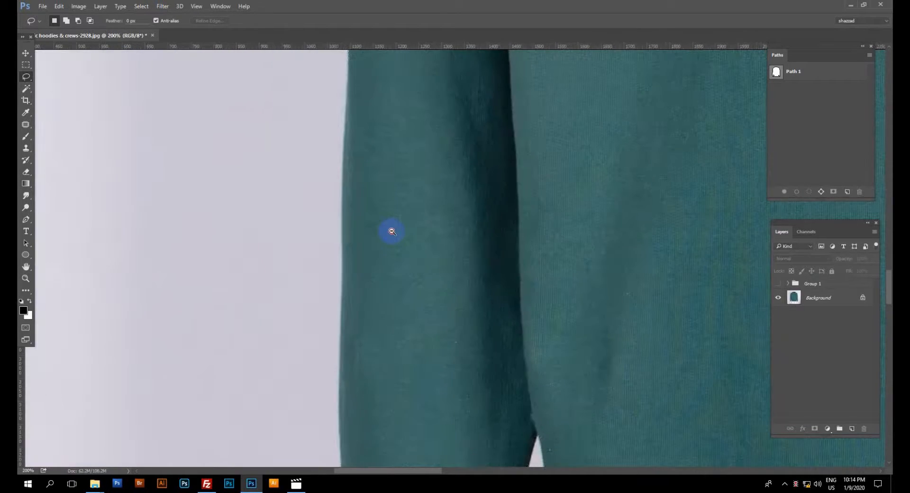
alt+click(392, 232)
alt+click(392, 231)
alt+click(391, 231)
alt+click(392, 231)
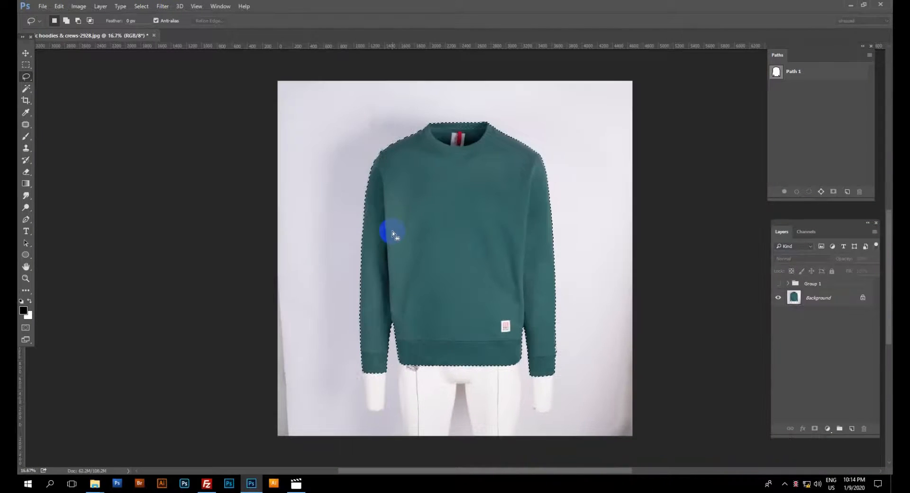
key(shift+F6)
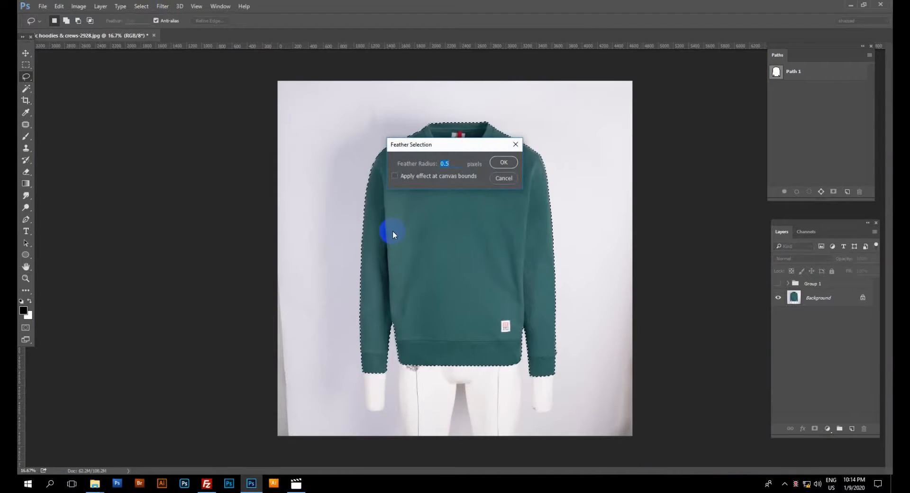
key(Return)
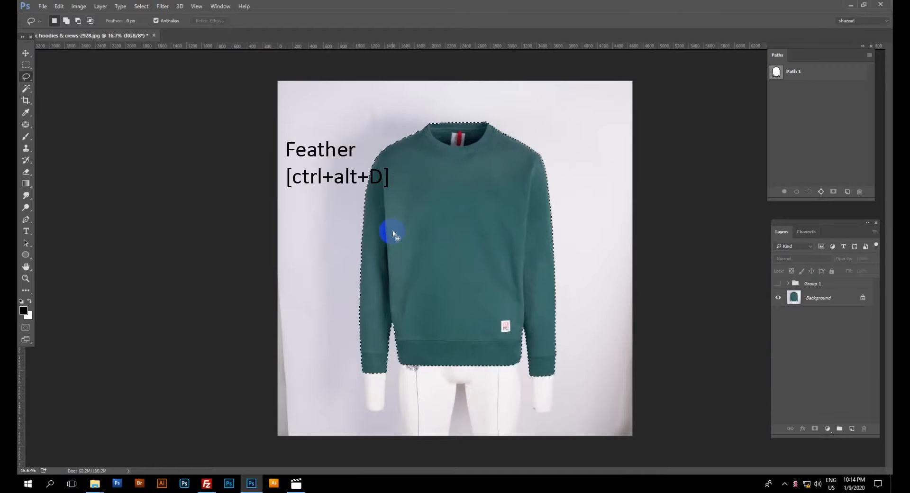
key(ctrl+j)
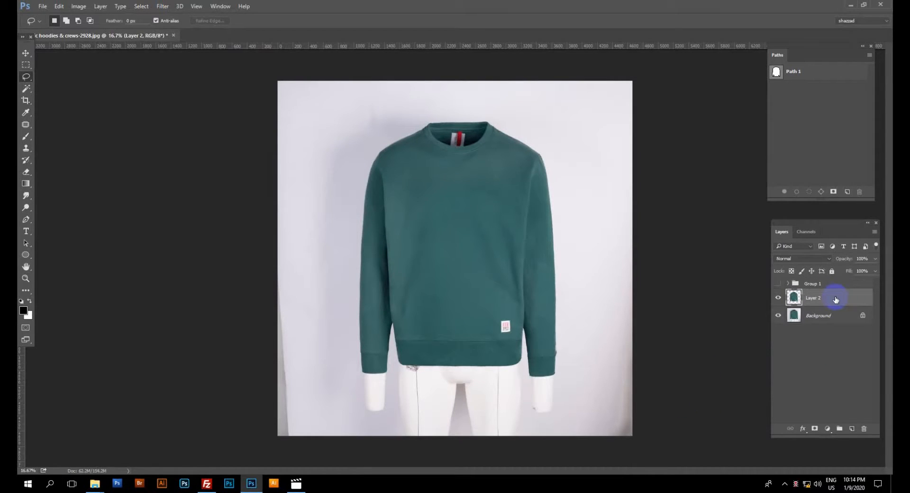
Add a gray (#999999) Solid Color fill layer between the Background and the sweatshirt cutout layer.
click(834, 316)
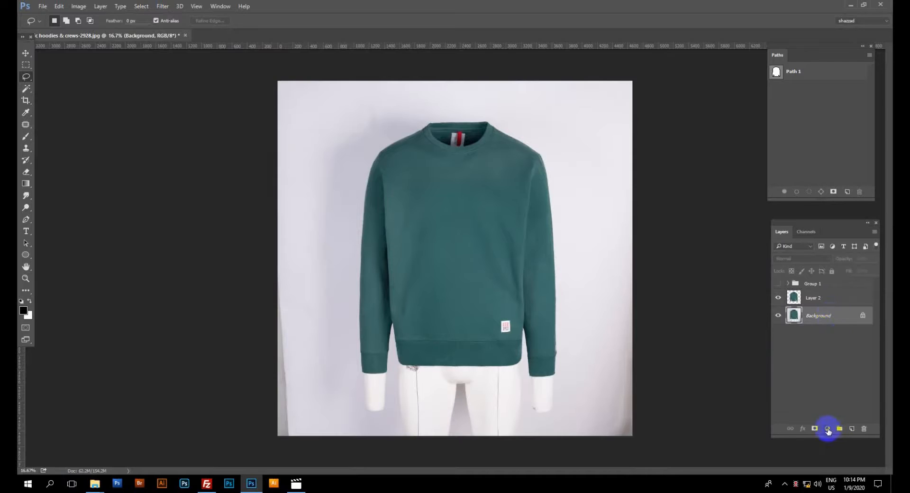
click(827, 429)
click(817, 231)
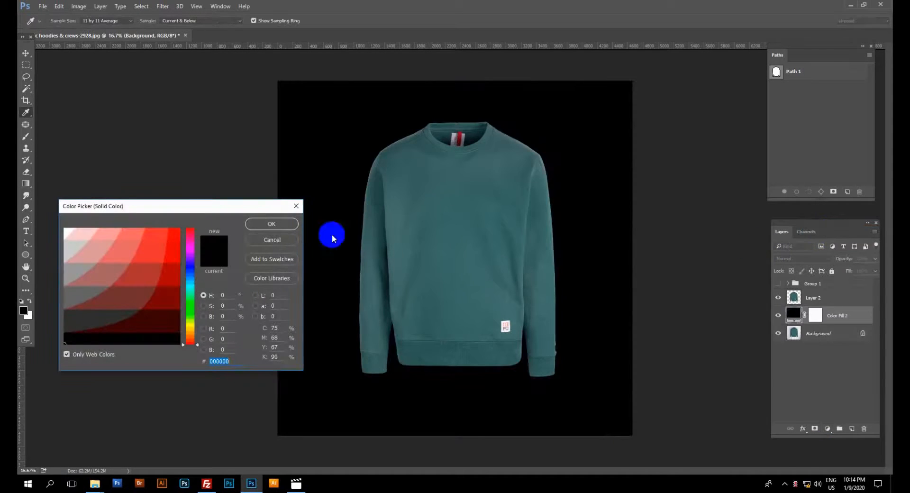
drag(68, 273, 38, 273)
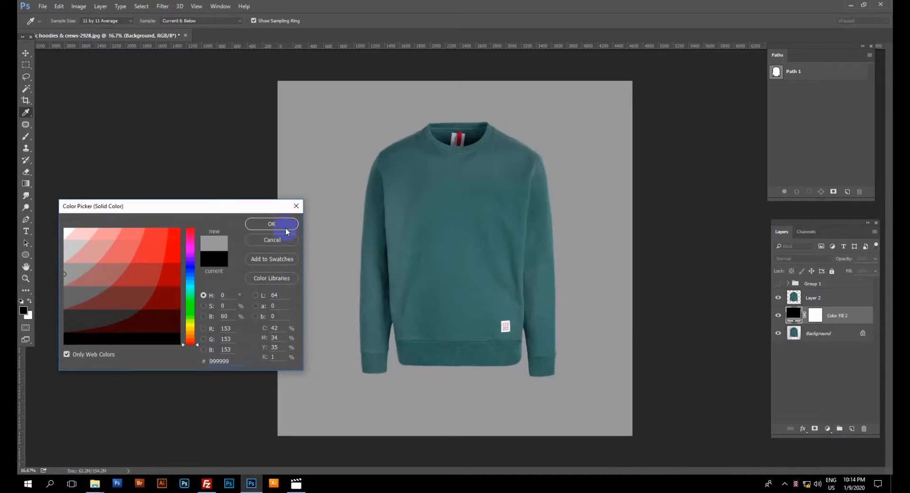
click(268, 223)
Check the cutout against the gray backdrop and group the sweatshirt layer with the color fill layer.
ctrl+click(598, 268)
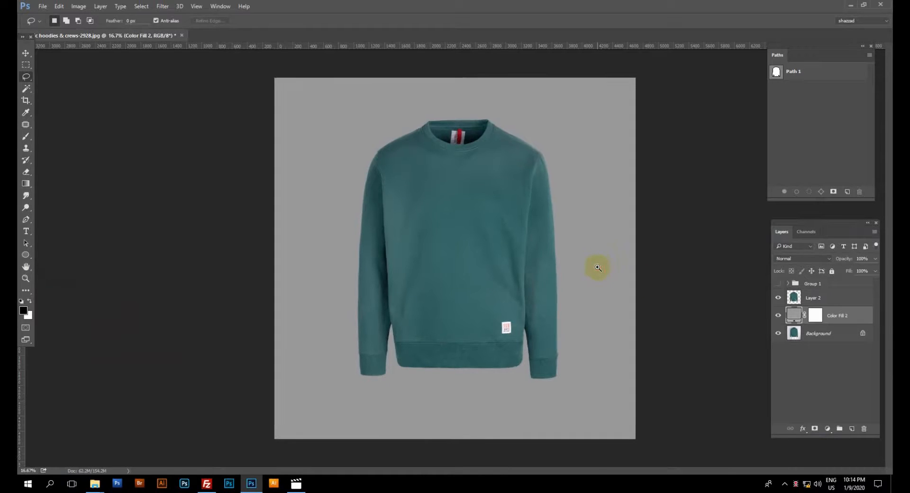
alt+click(527, 266)
ctrl+click(520, 262)
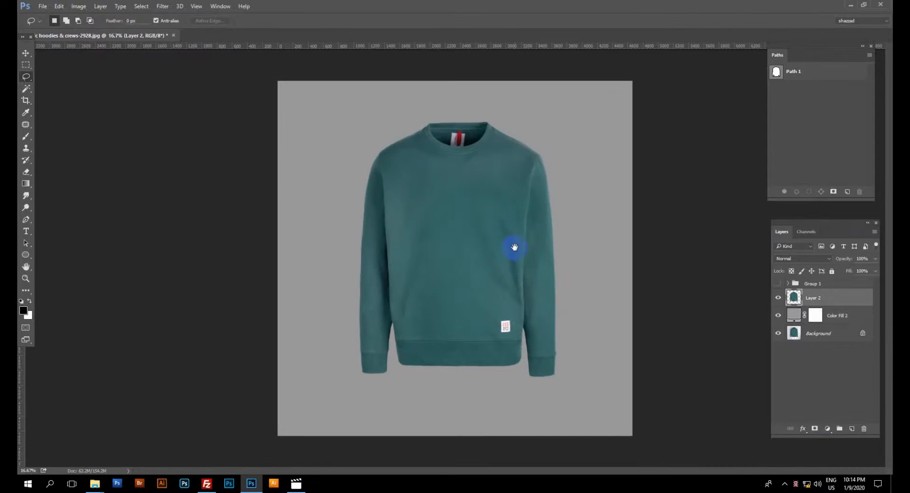
shift+click(855, 319)
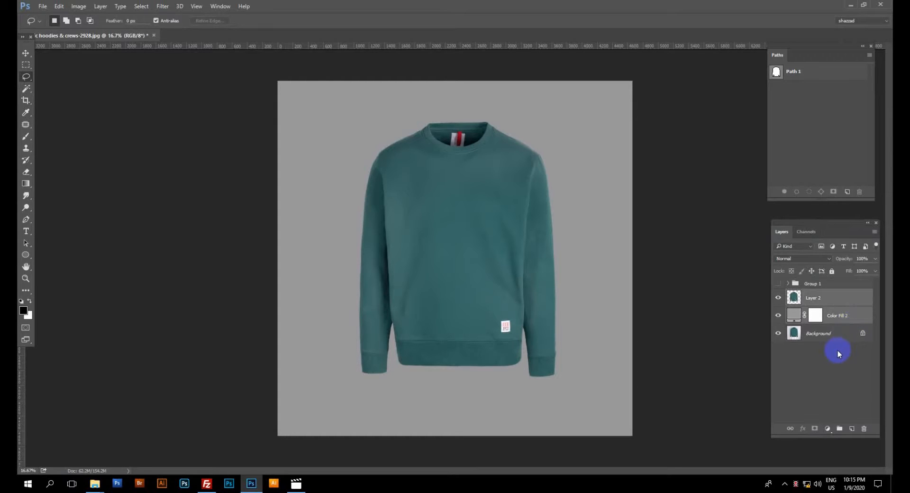
click(839, 428)
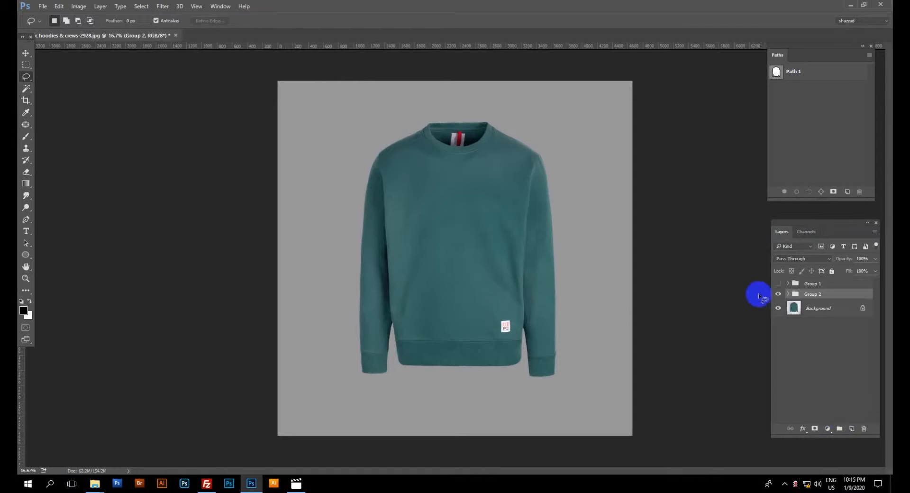